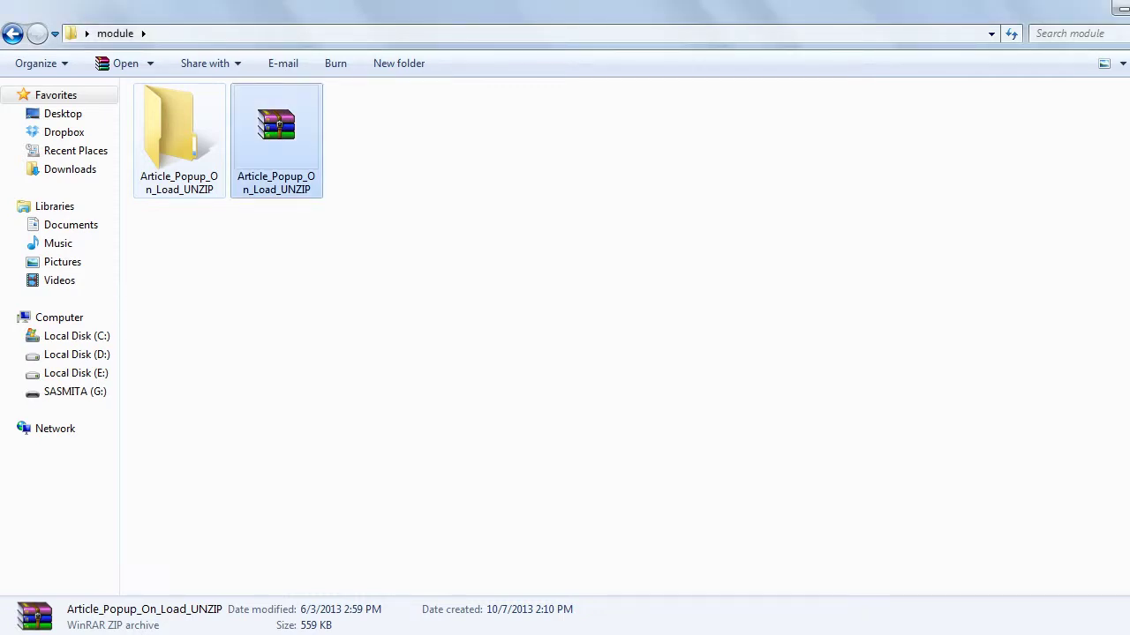
# - Open Article_Popup_On_Load_UNZIP and its Installation File folder to list the three mod_articlepopup zips
pyautogui.click(179, 133)
pyautogui.doubleClick(179, 124)
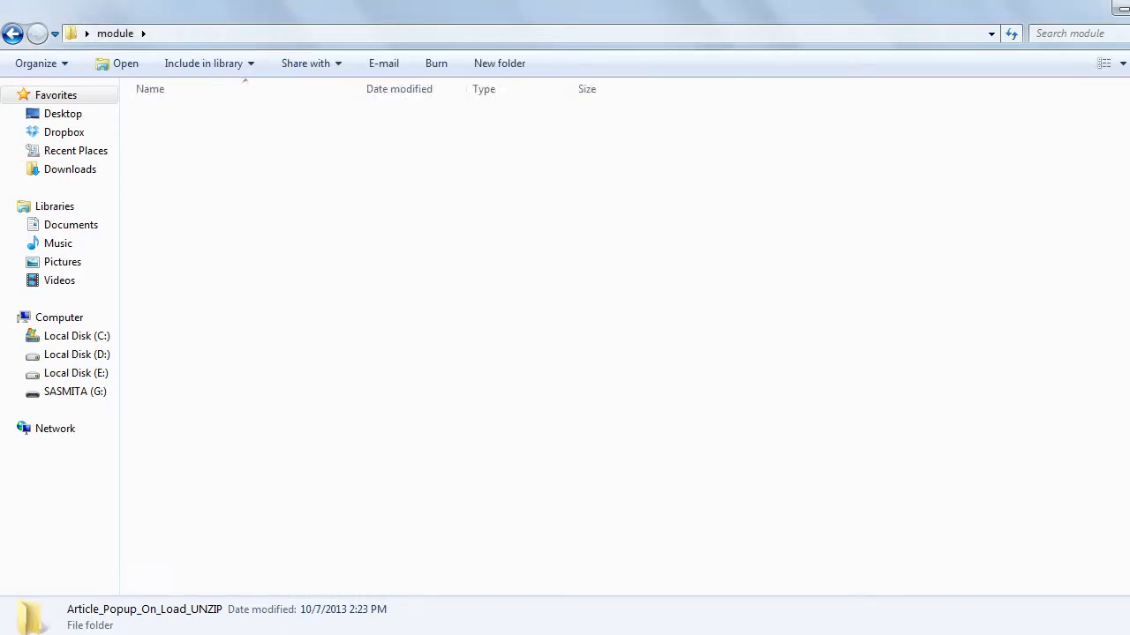
pyautogui.doubleClick(189, 115)
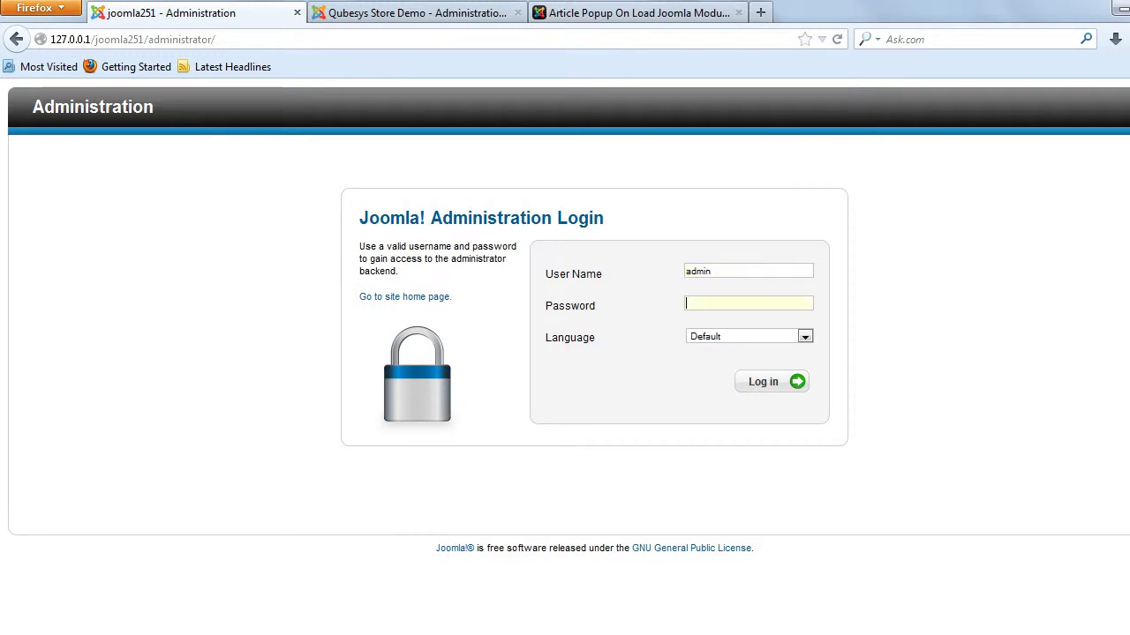
# - Finish entering the administrator password and log in to the Joomla 2.5.11 Control Panel
pyautogui.write('n')
pyautogui.press('Return')
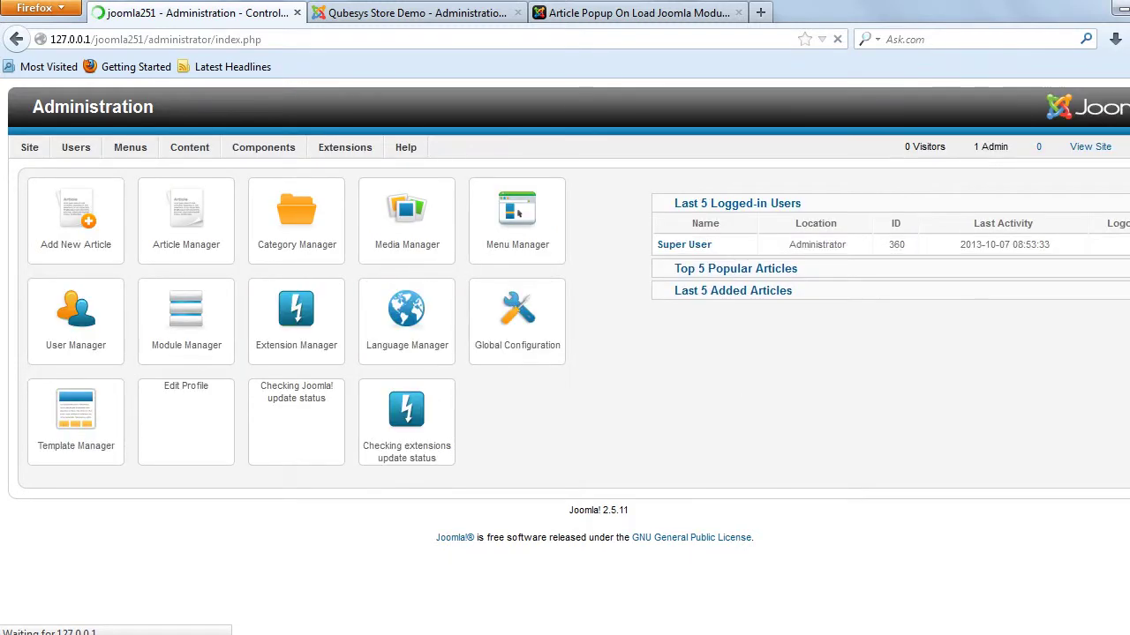
# - Upload mod_articlepopup_25.zip in the Extension Manager to install Article Popup On Load module 2.0
pyautogui.moveTo(345, 148)
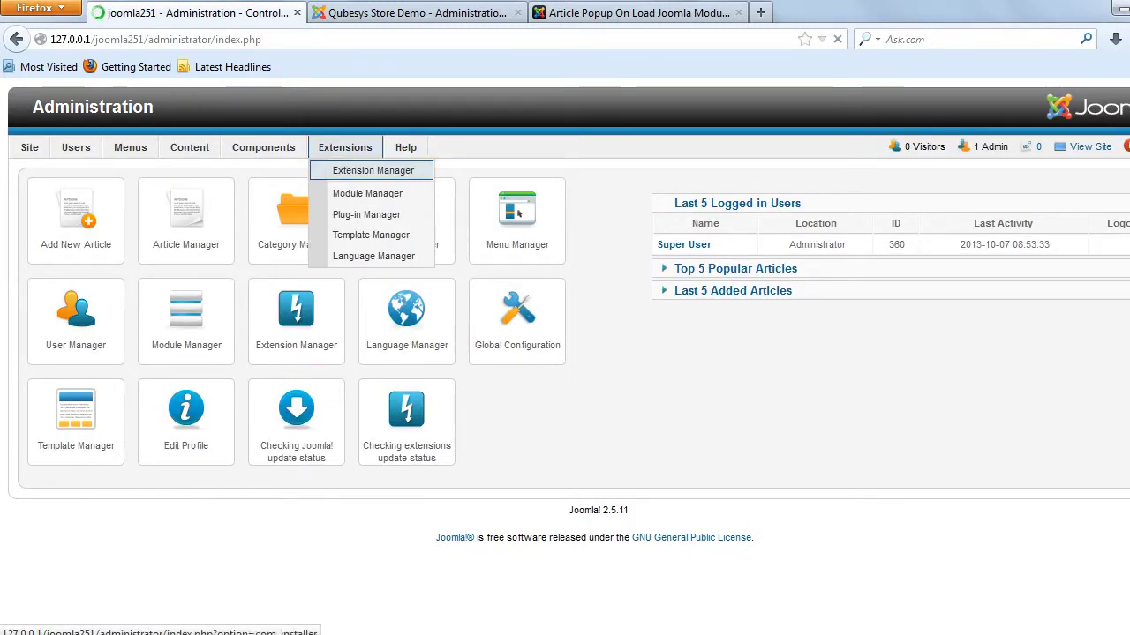
pyautogui.click(373, 170)
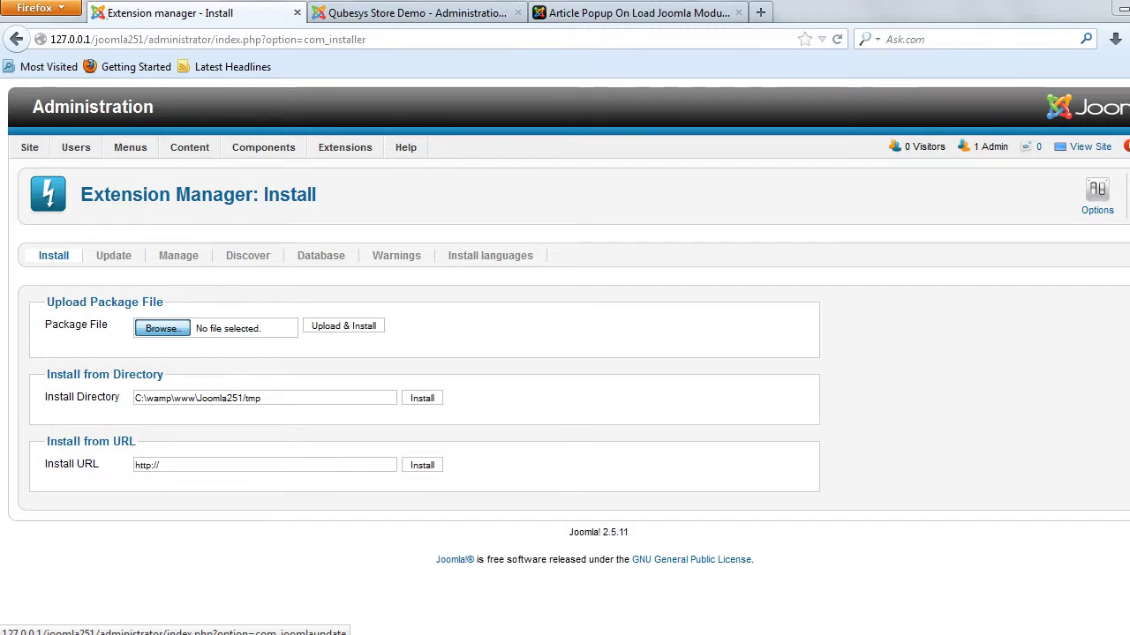
pyautogui.press('Return')
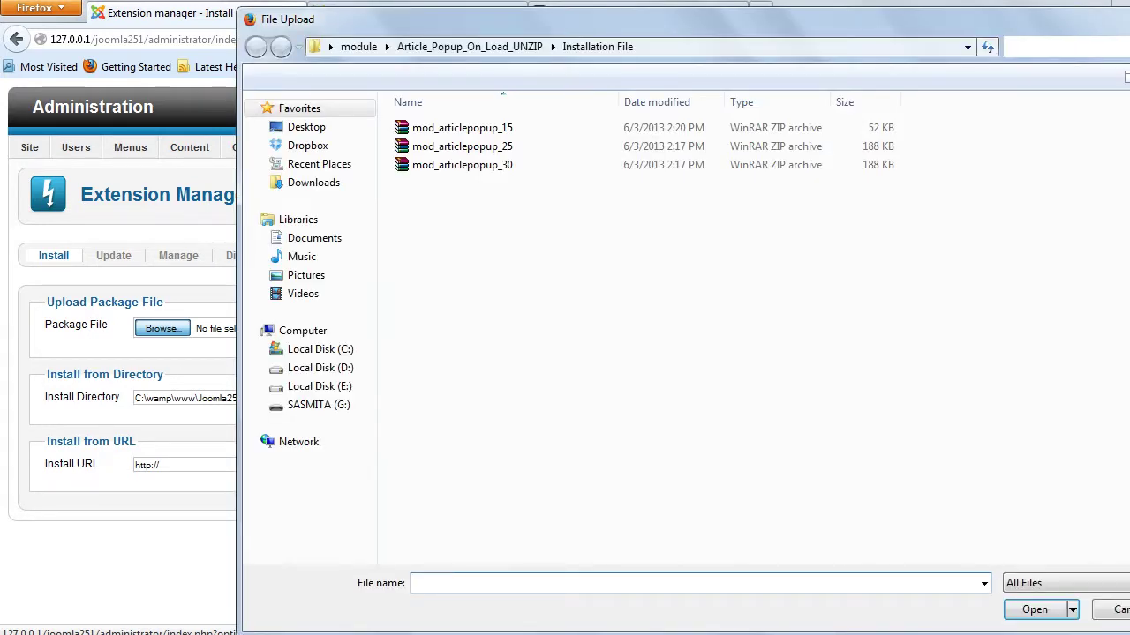
pyautogui.click(462, 147)
pyautogui.press('Escape')
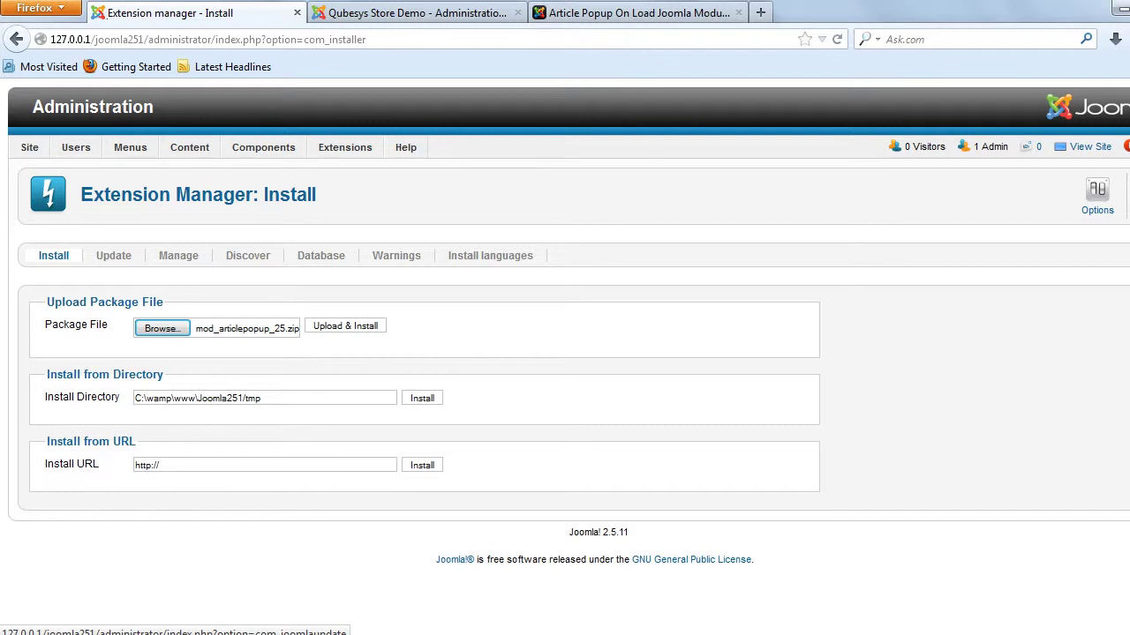
pyautogui.press('Tab')
pyautogui.press('Return')
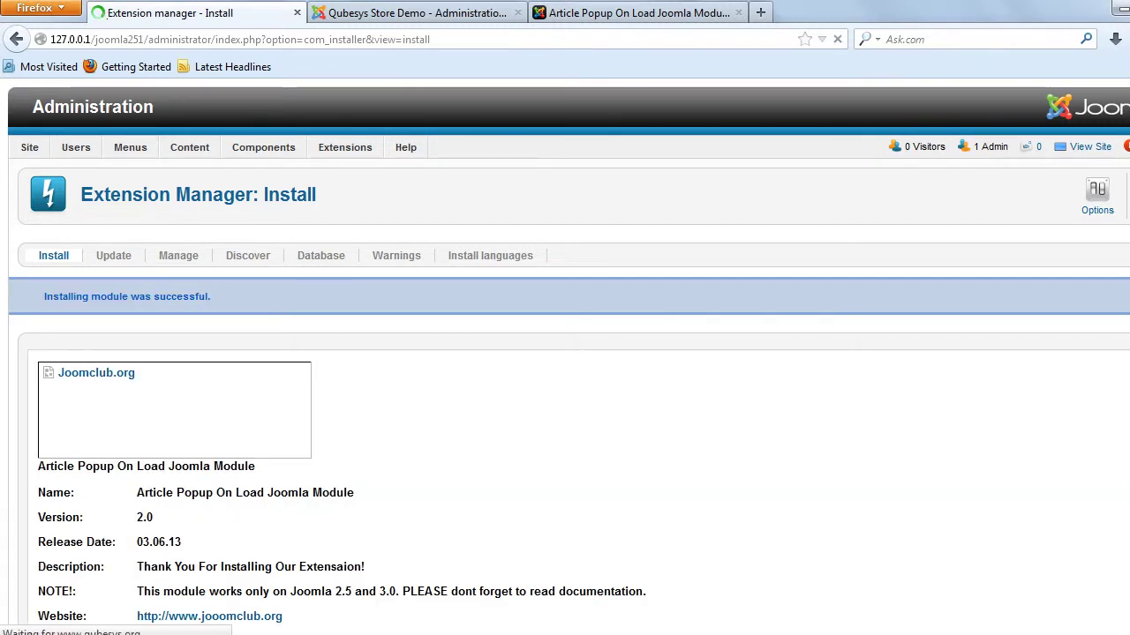
# - Filter the Module Manager by the Article Popup On Load type and open that module
pyautogui.moveTo(345, 148)
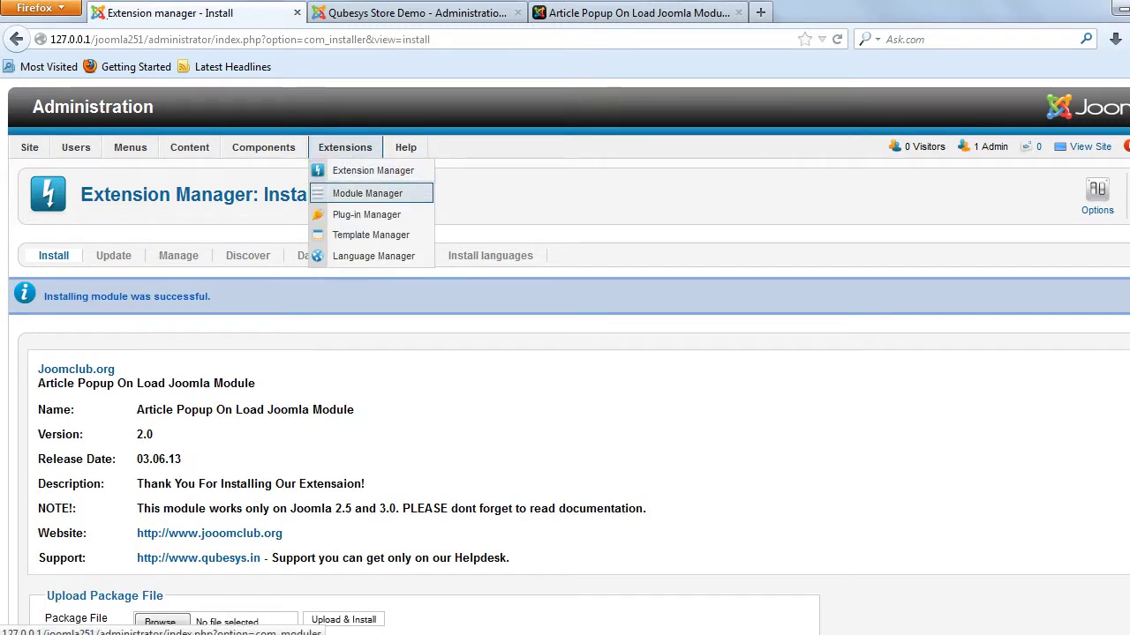
pyautogui.click(367, 193)
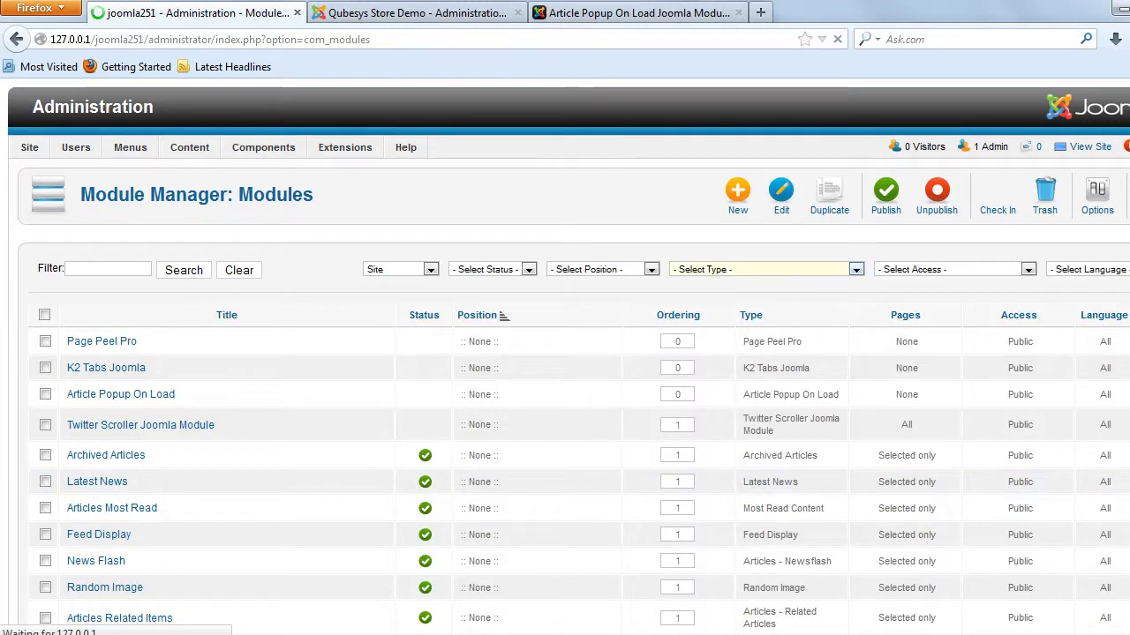
pyautogui.click(764, 269)
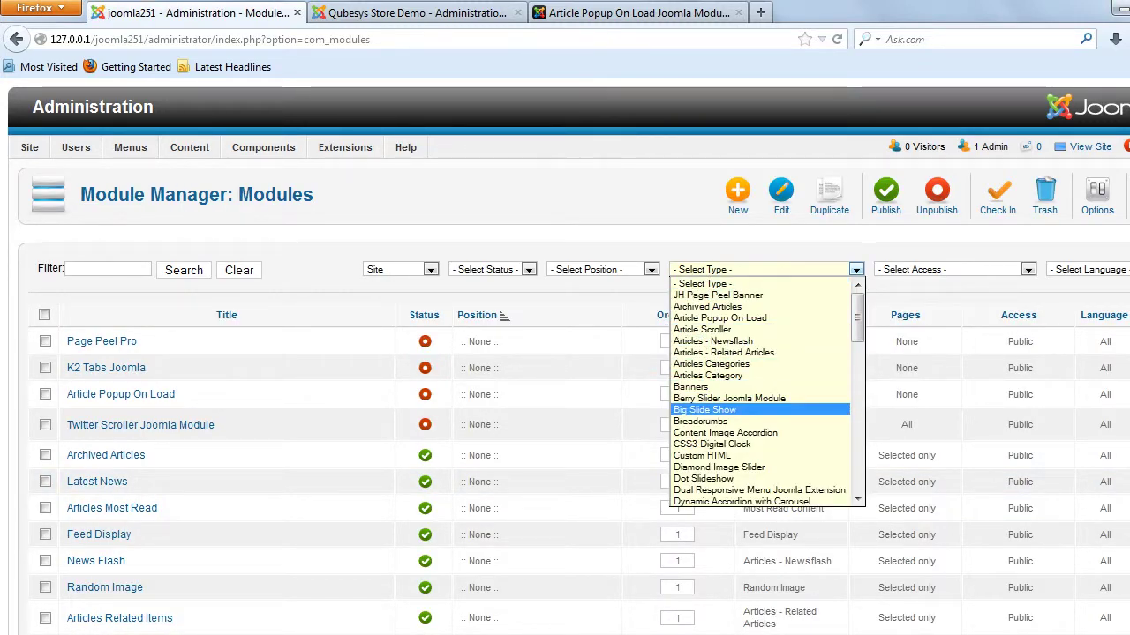
pyautogui.press('Up')
pyautogui.press('Up')
pyautogui.press('Up')
pyautogui.press('Up')
pyautogui.press('Up')
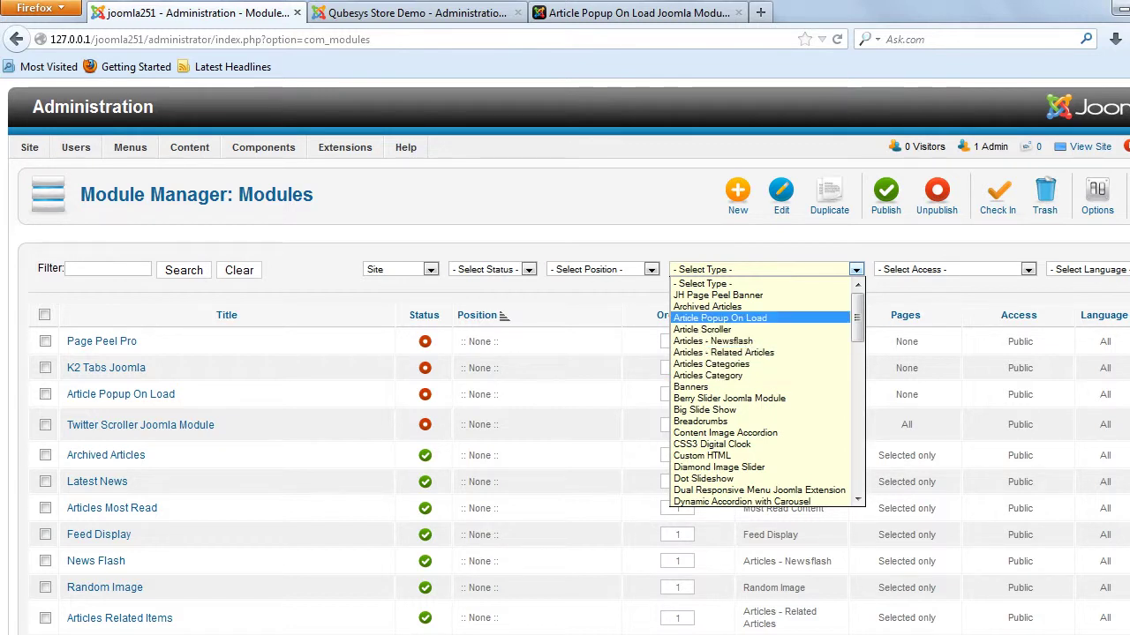
pyautogui.press('Return')
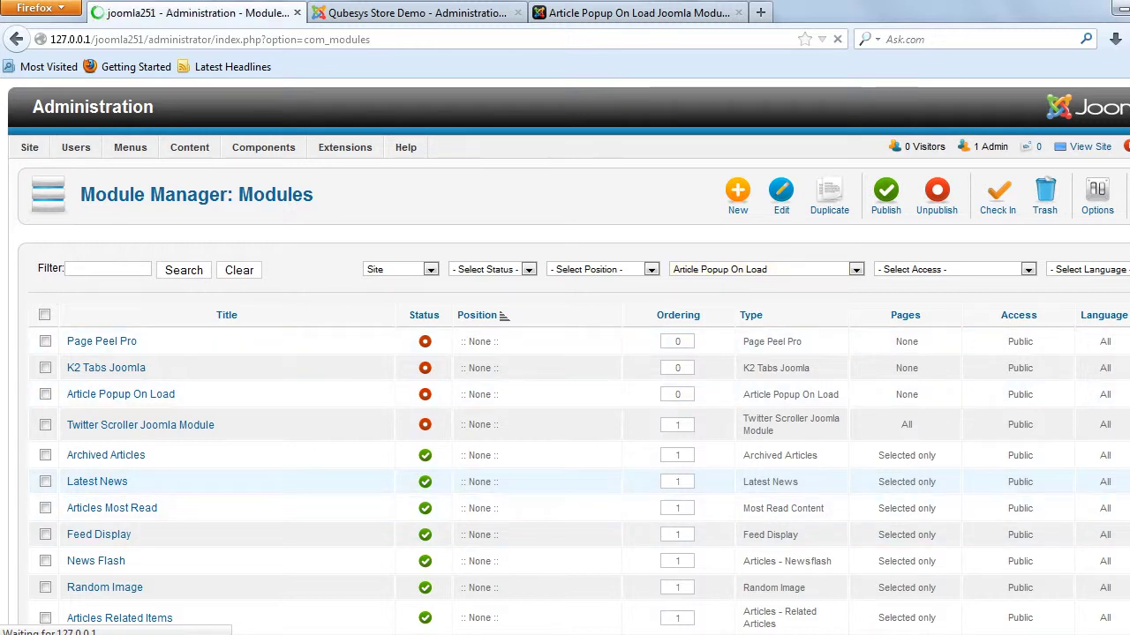
pyautogui.click(120, 341)
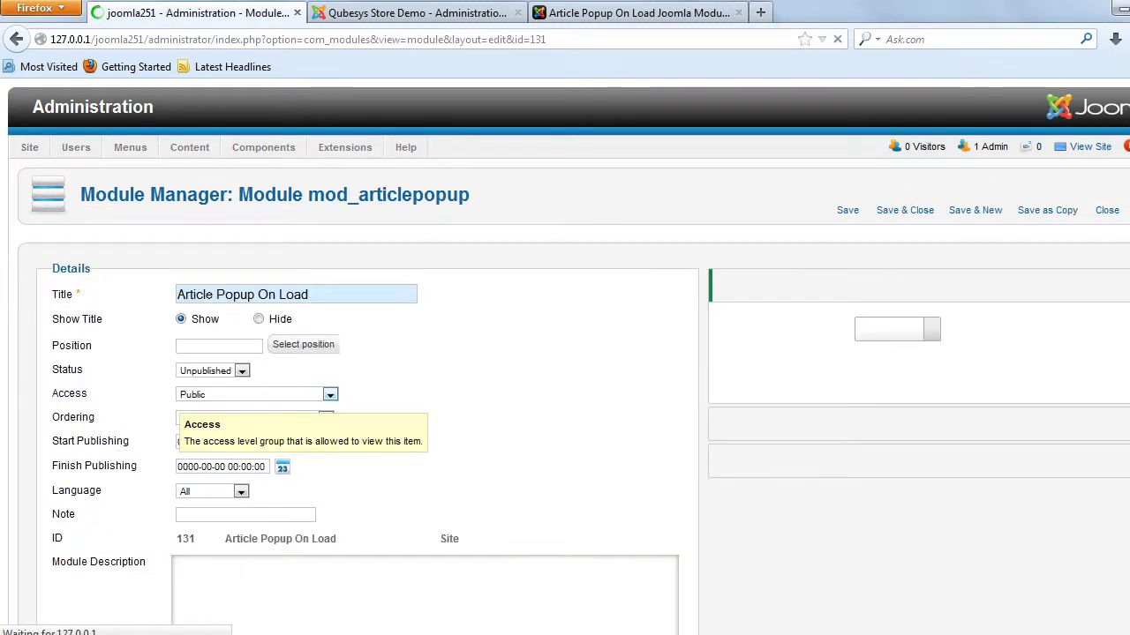
# - Set Status to Published, Position to atomic-topmenu, and Module Assignment to On all pages
pyautogui.click(213, 371)
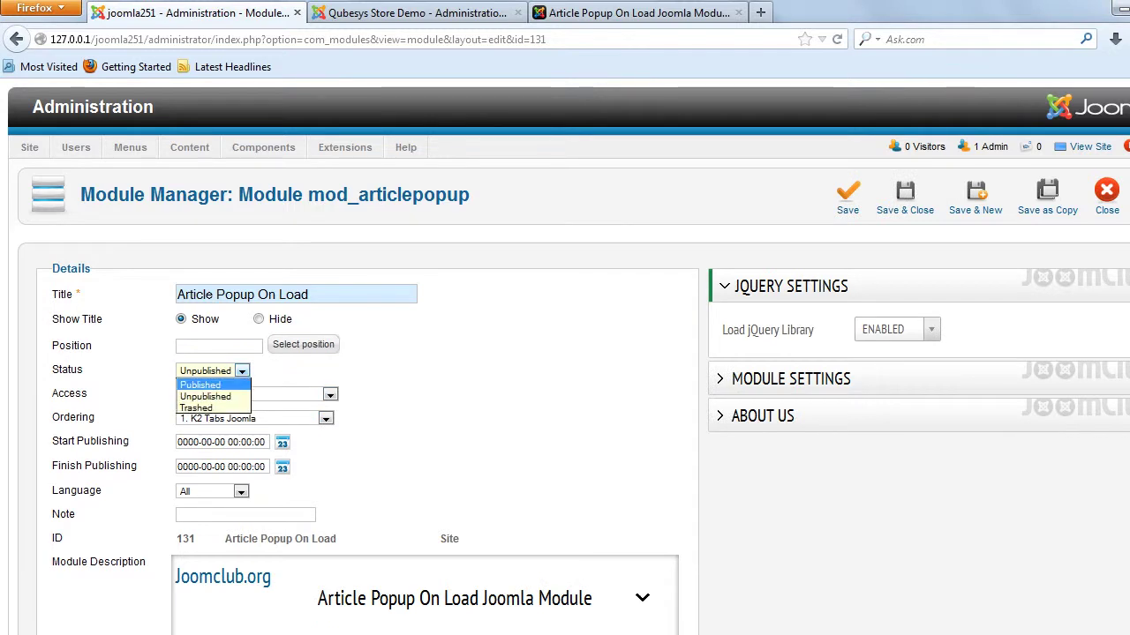
pyautogui.click(203, 385)
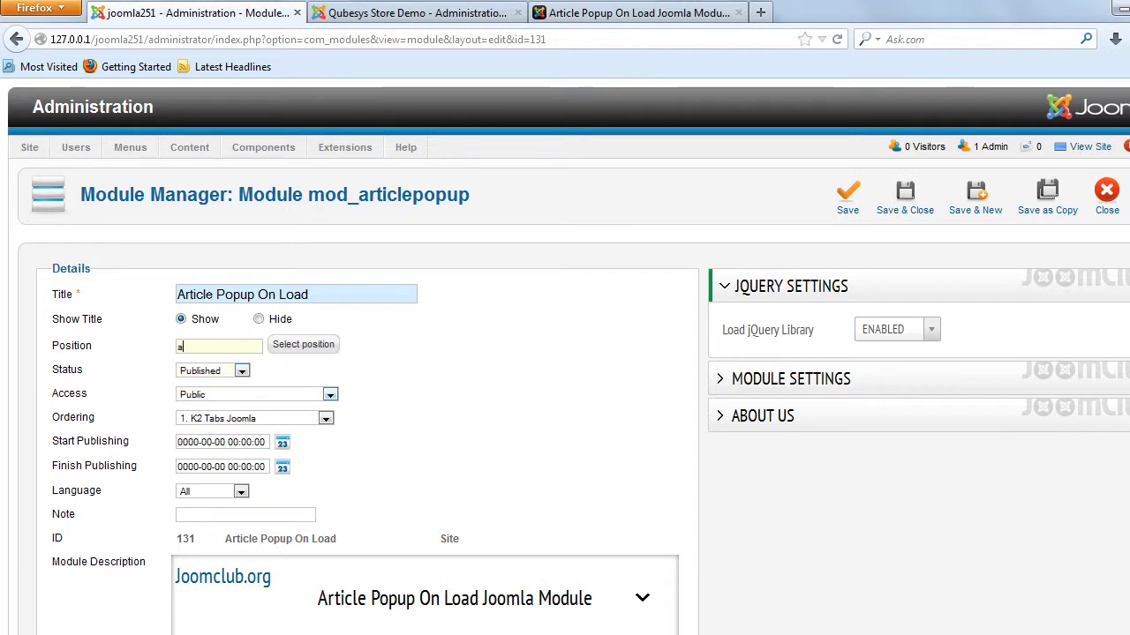
pyautogui.write('atomic-topmenu')
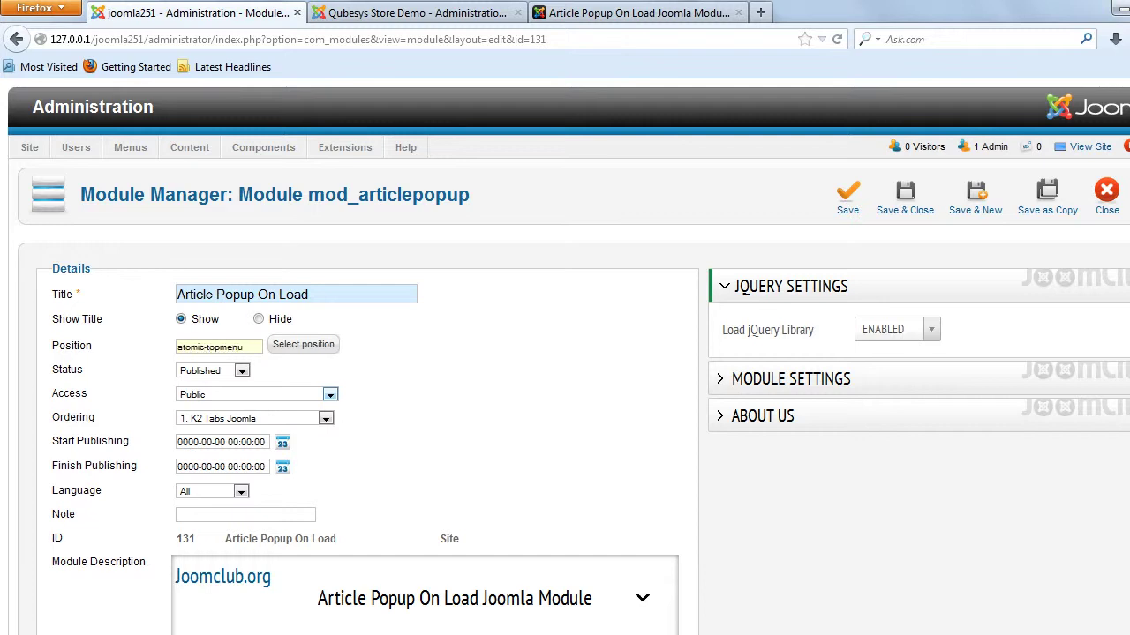
pyautogui.scroll(-10, 424, 529)
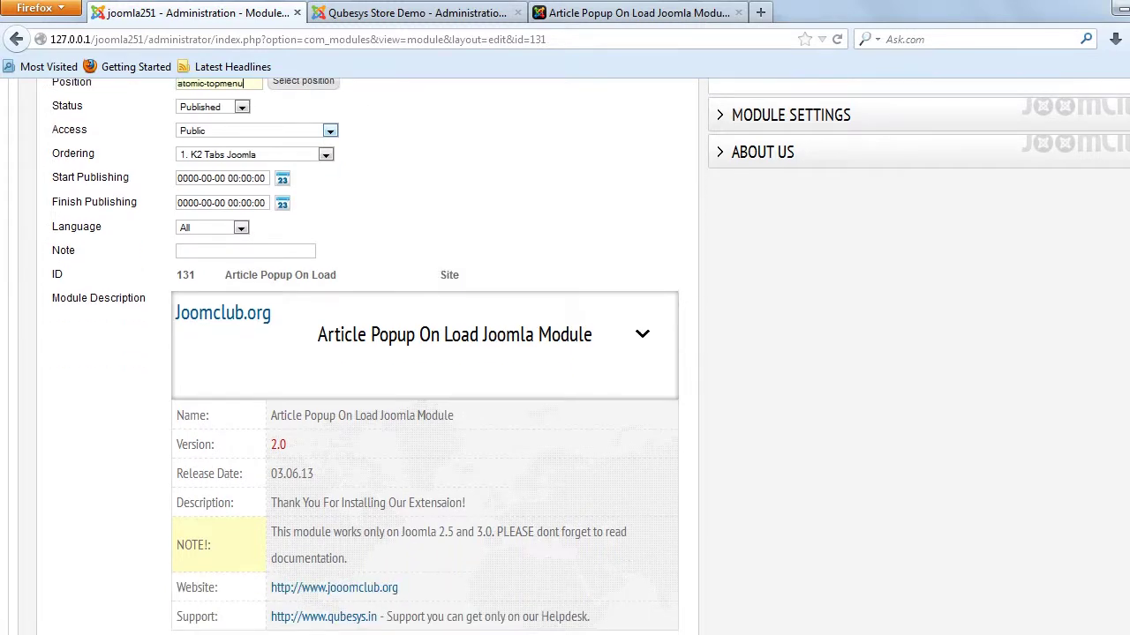
pyautogui.scroll(-2, 367, 353)
pyautogui.click(256, 360)
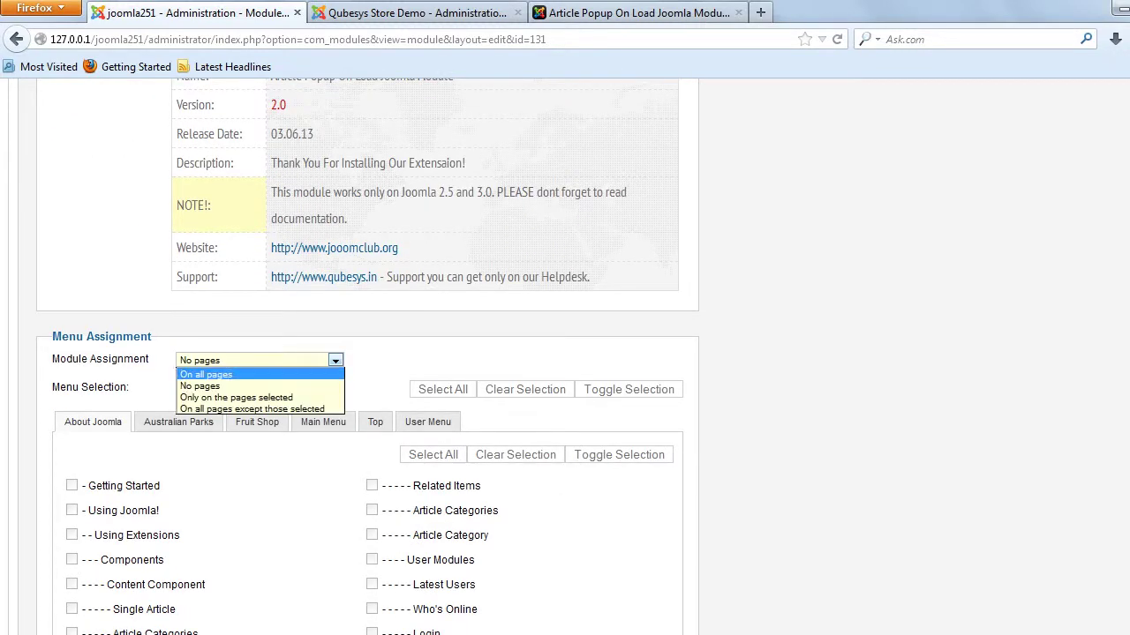
pyautogui.click(229, 371)
pyautogui.scroll(12, 368, 353)
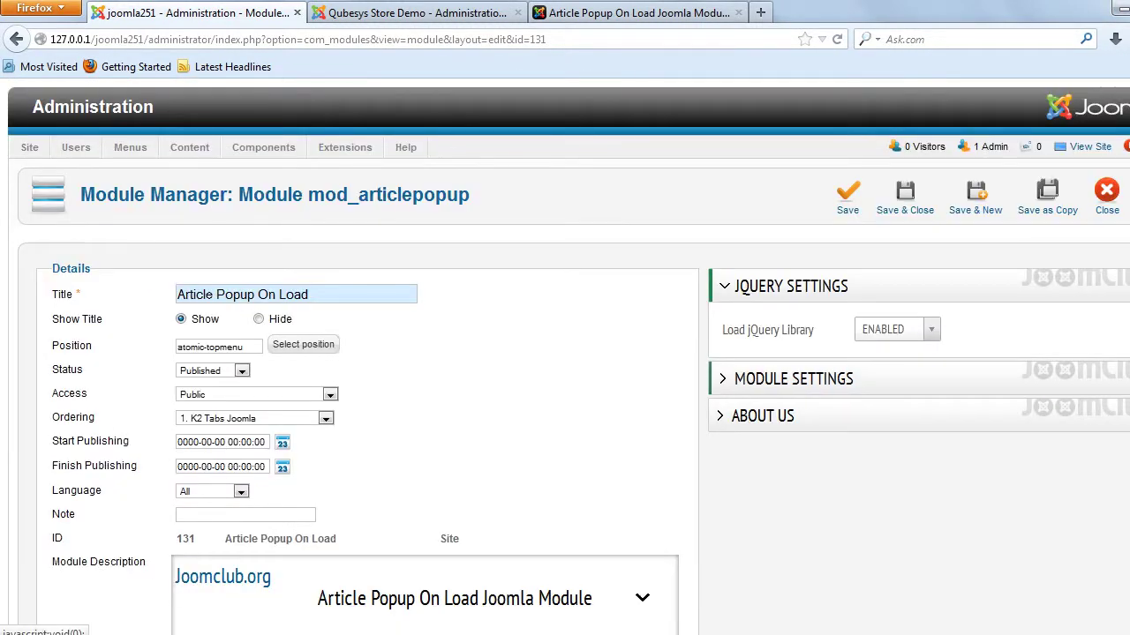
# - Compare the lightbox settings with the demo site's module, checking its content article id
pyautogui.click(791, 378)
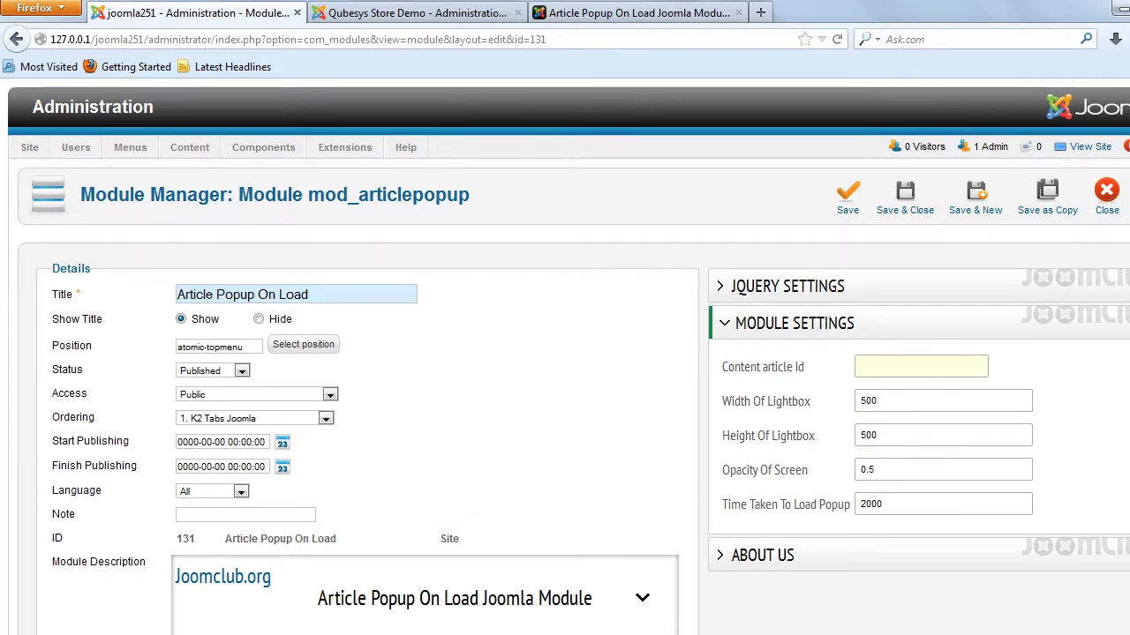
pyautogui.hotkey('ctrl', 'Tab')
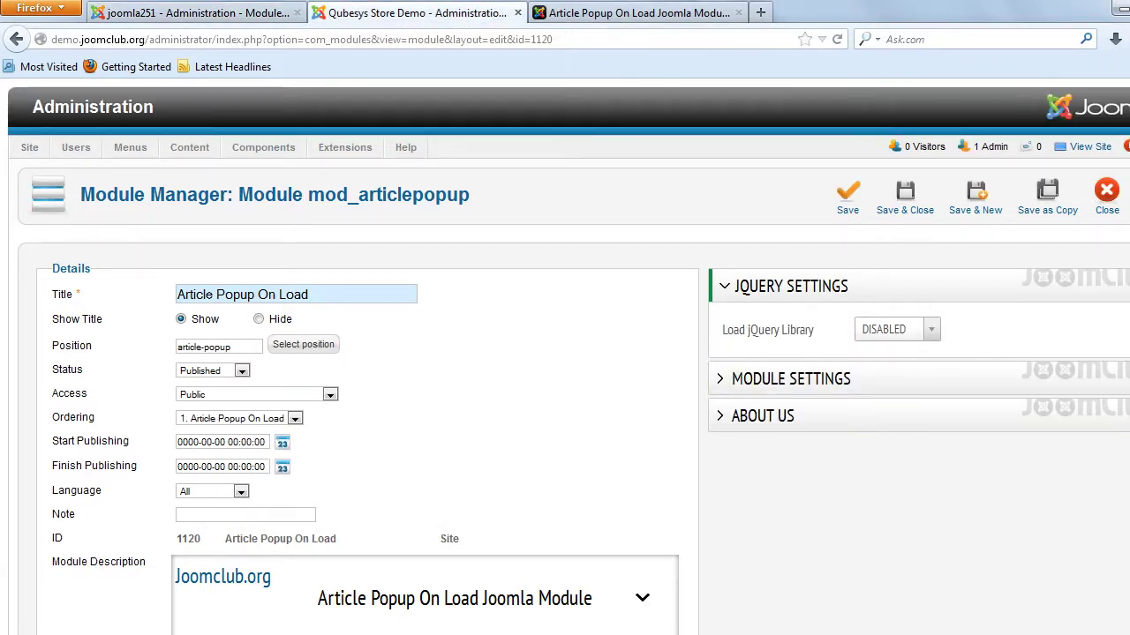
pyautogui.click(790, 379)
pyautogui.click(885, 367)
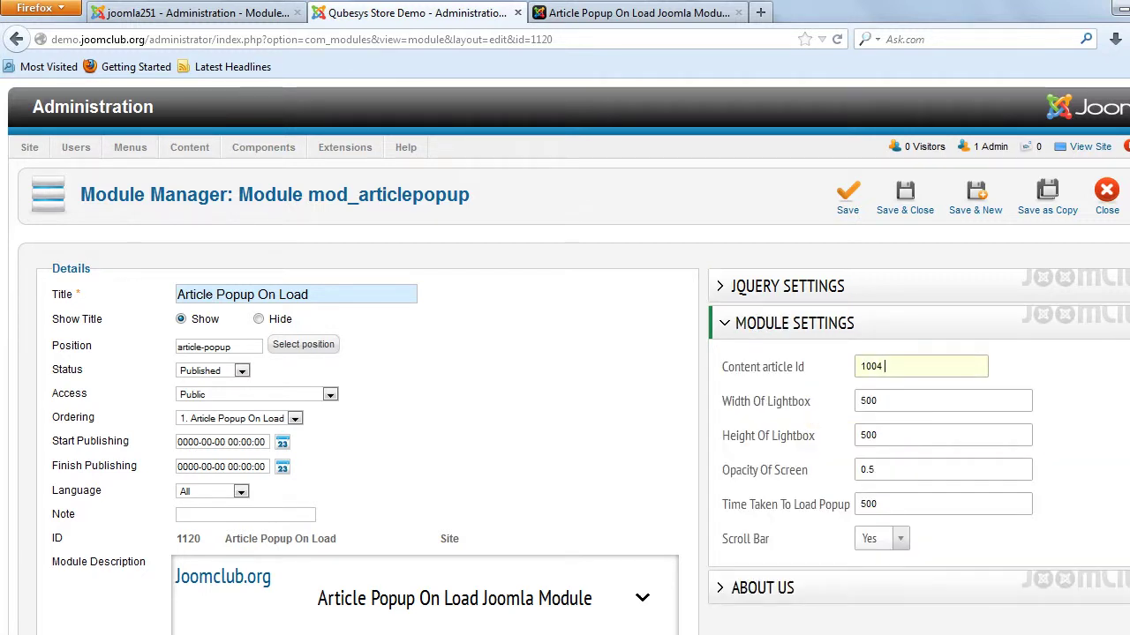
pyautogui.hotkey('ctrl', 'shift', 'Tab')
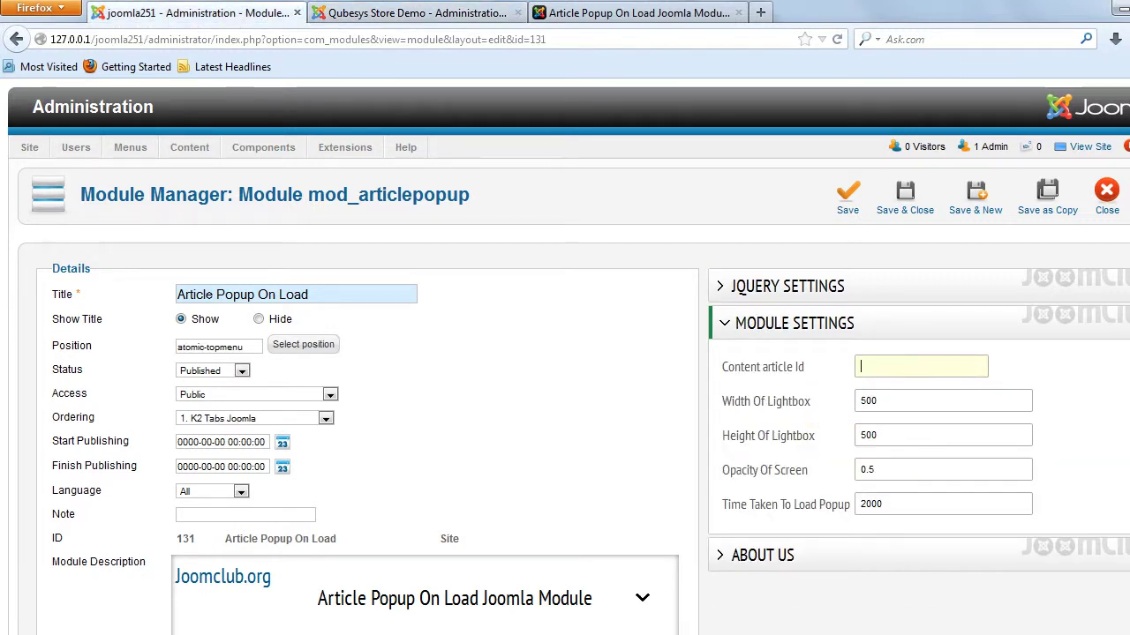
# - Review the About Us and 500×500 lightbox settings, then Save & Close the module
pyautogui.scroll(-2, 765, 555)
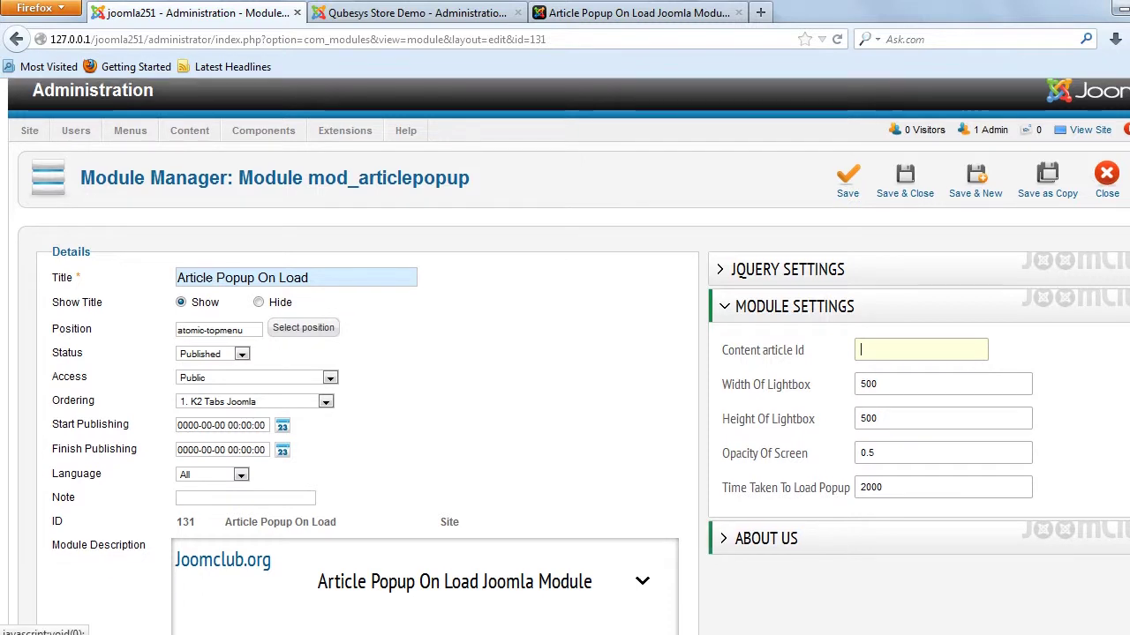
pyautogui.click(765, 454)
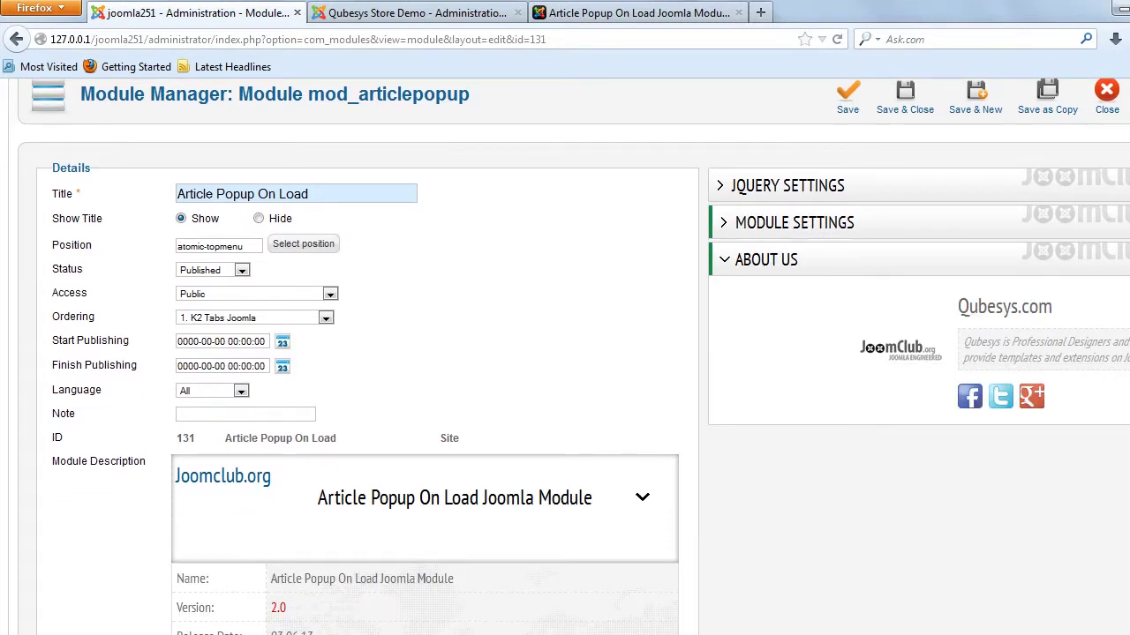
pyautogui.click(790, 222)
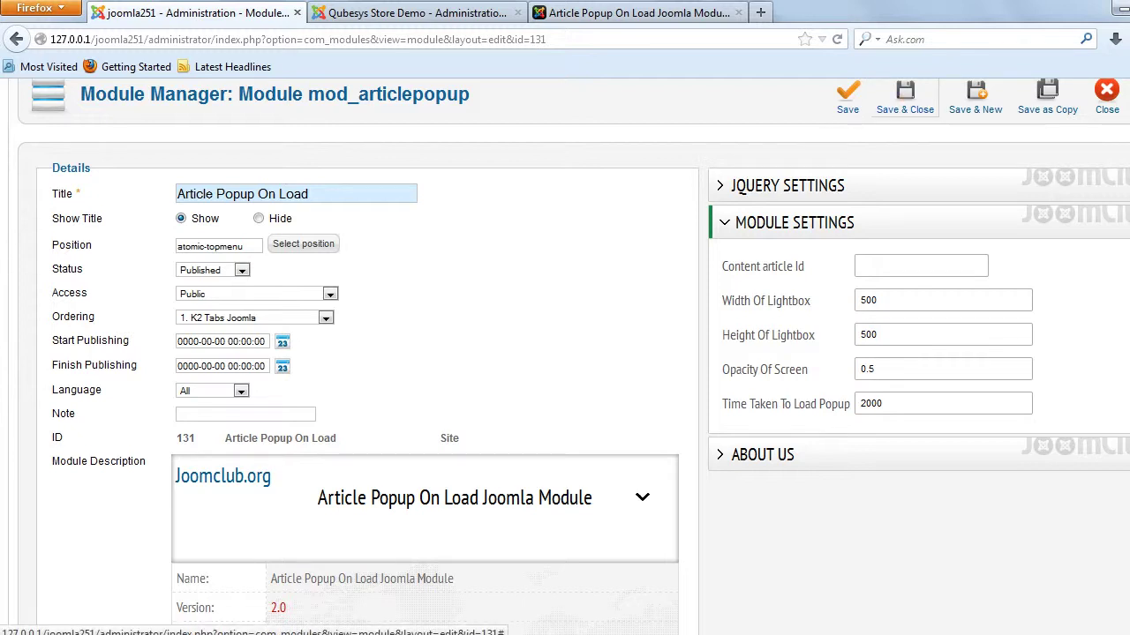
pyautogui.click(904, 99)
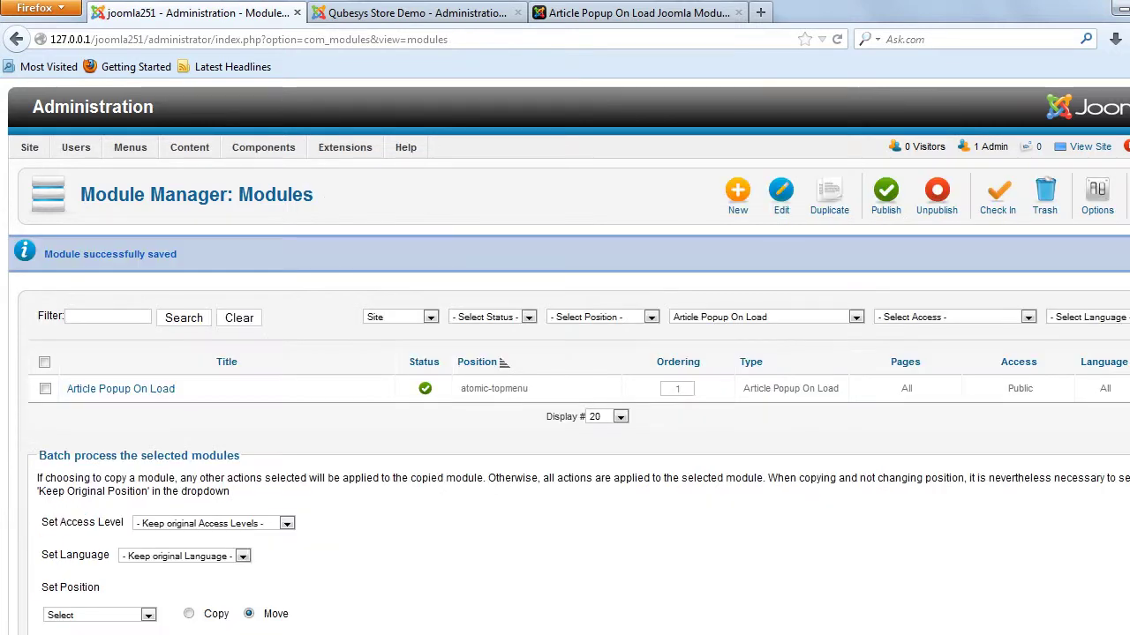
# - In the Article Manager, set Display # to All and scroll down to Wonderful Watermelon
pyautogui.moveTo(190, 148)
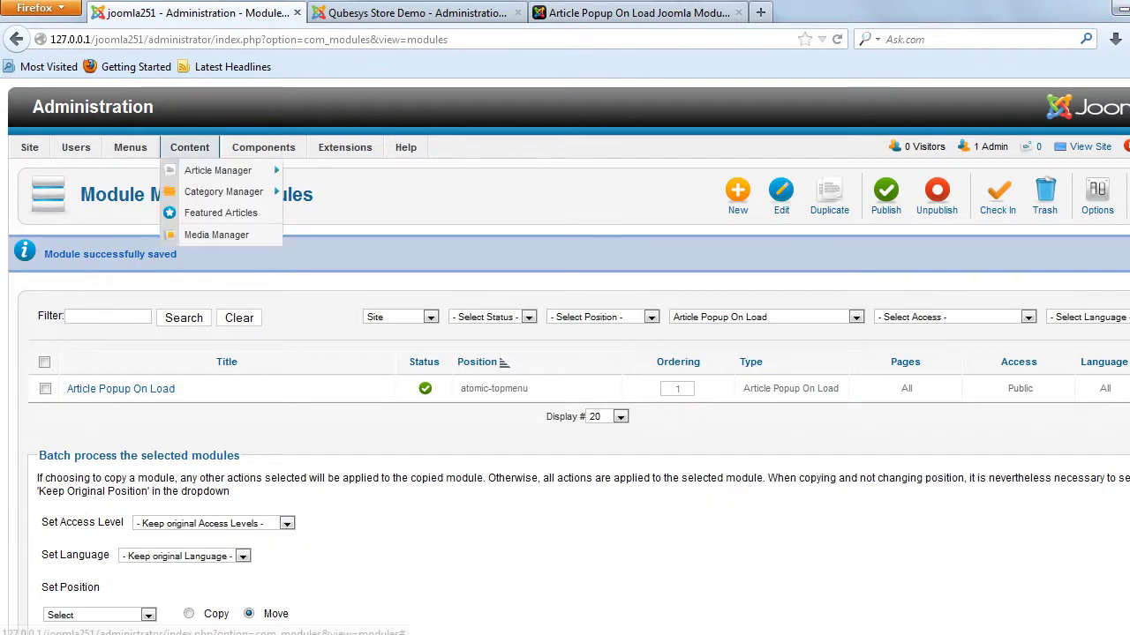
pyautogui.click(218, 170)
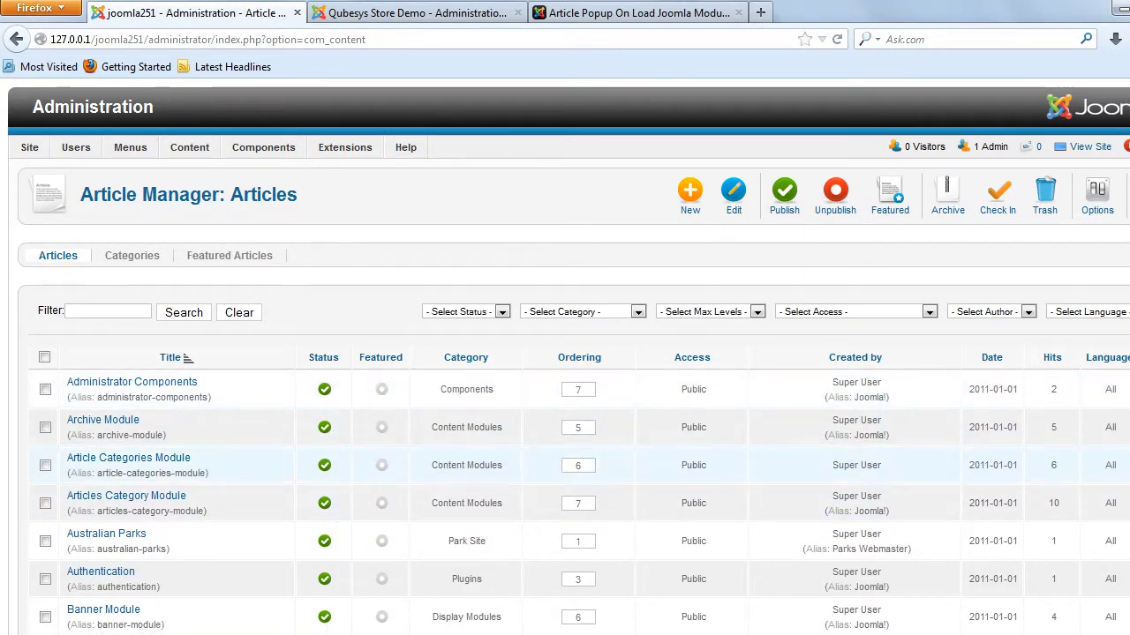
pyautogui.scroll(-4, 565, 415)
pyautogui.scroll(-8, 565, 353)
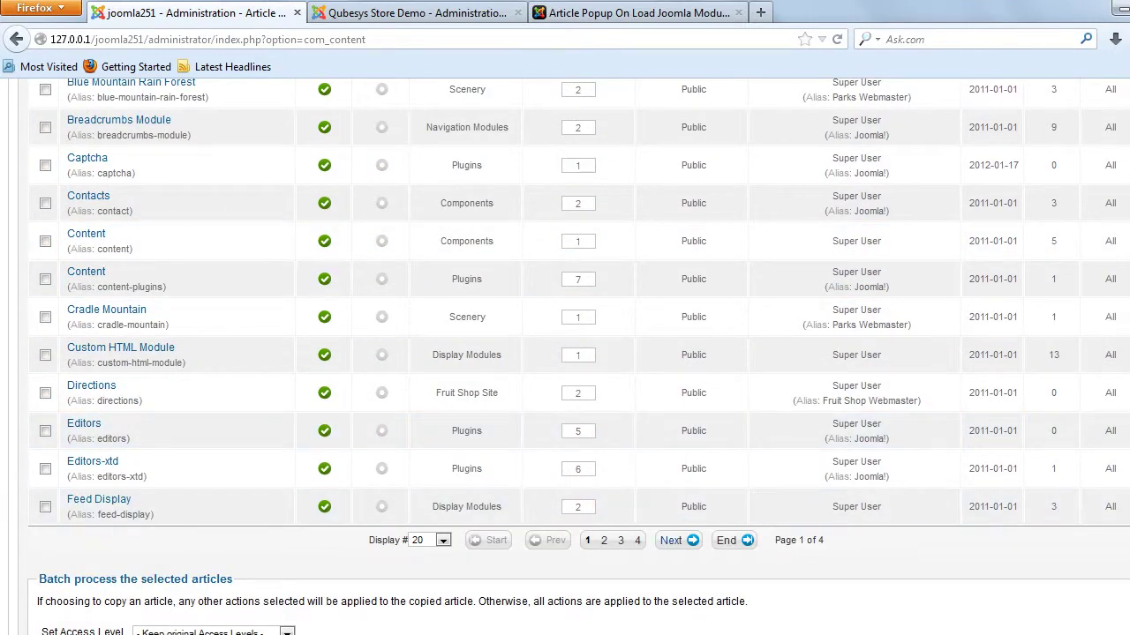
pyautogui.click(429, 540)
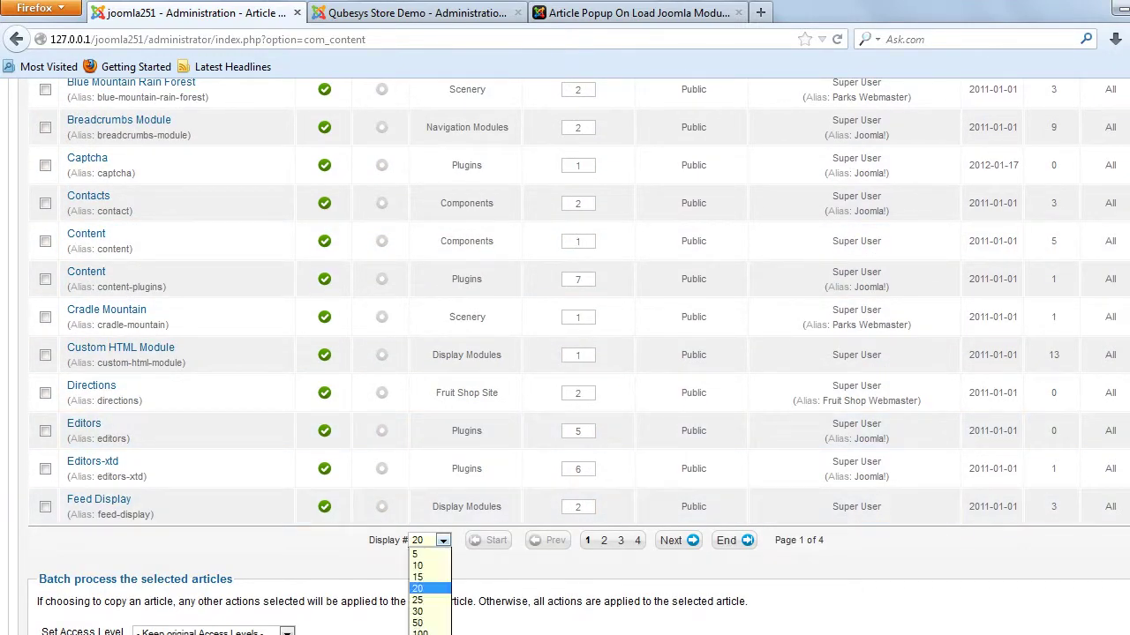
pyautogui.click(419, 629)
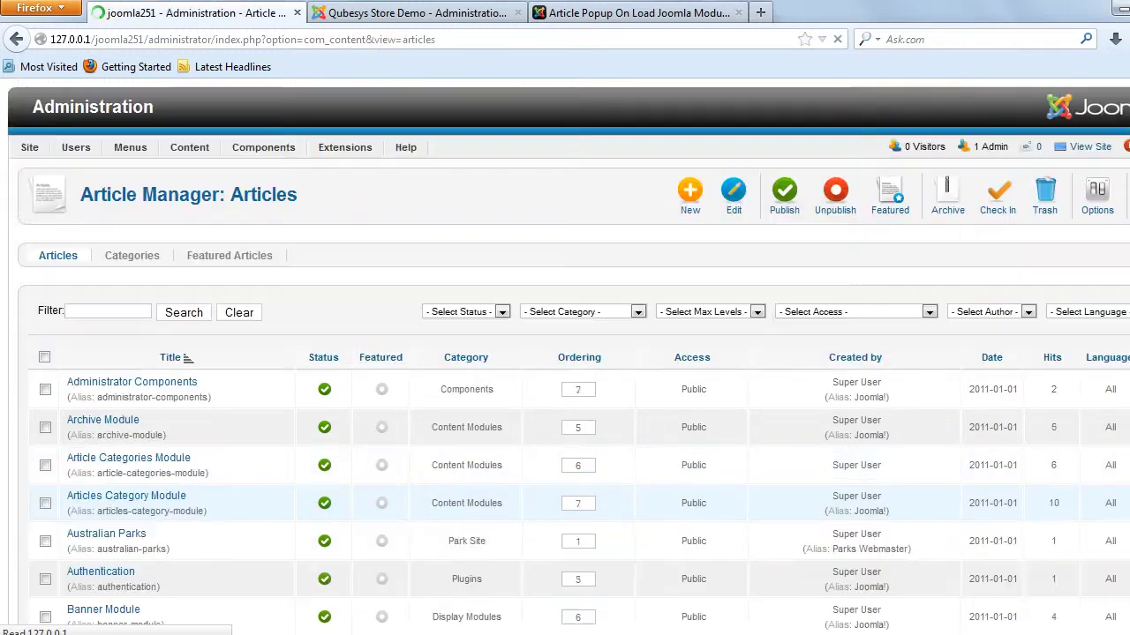
pyautogui.scroll(-14, 565, 353)
pyautogui.scroll(-17, 564, 353)
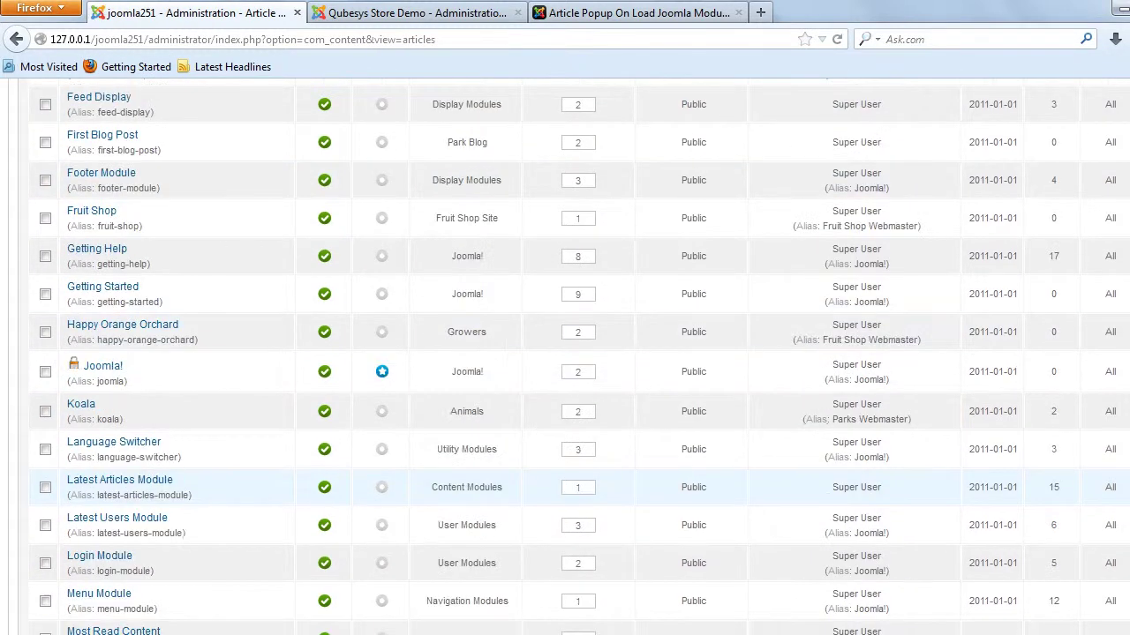
pyautogui.scroll(-17, 565, 353)
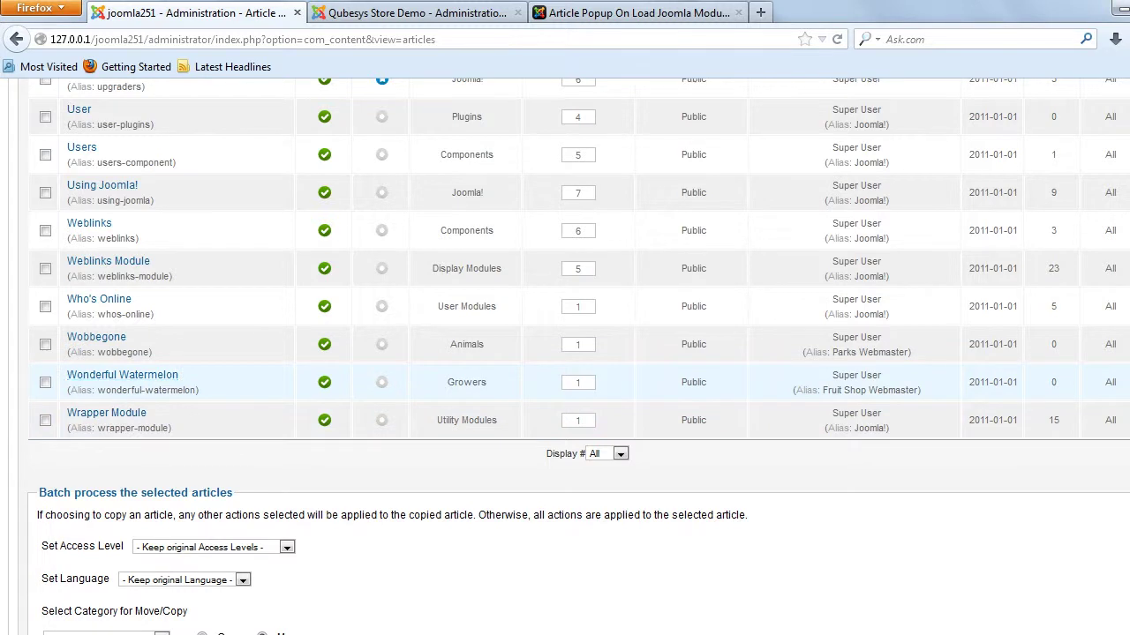
pyautogui.click(121, 375)
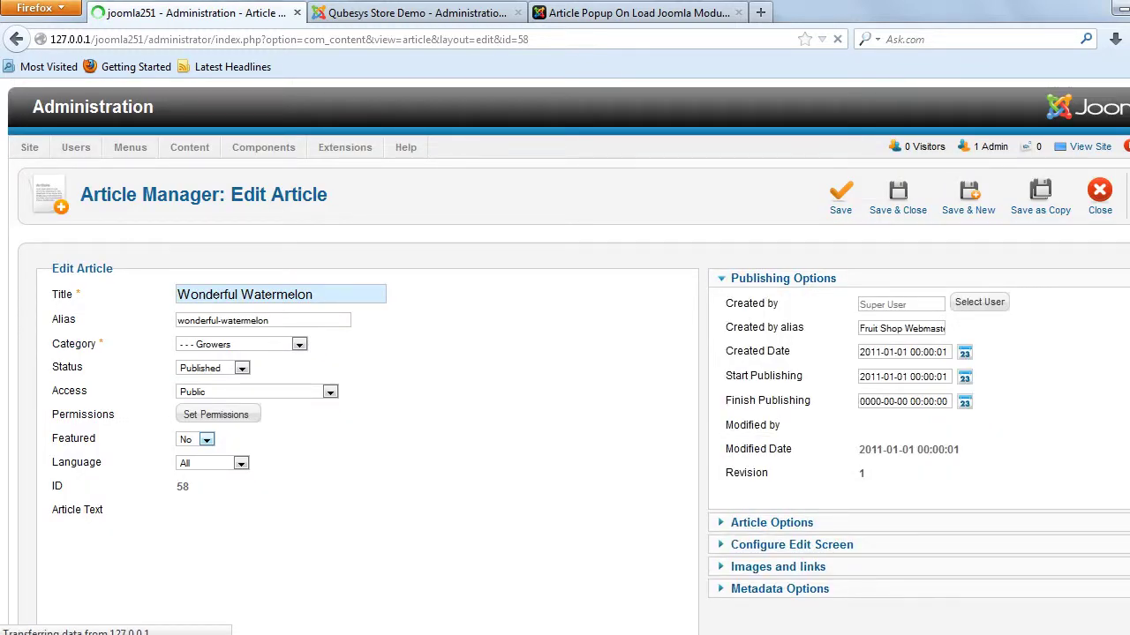
pyautogui.scroll(-5, 565, 353)
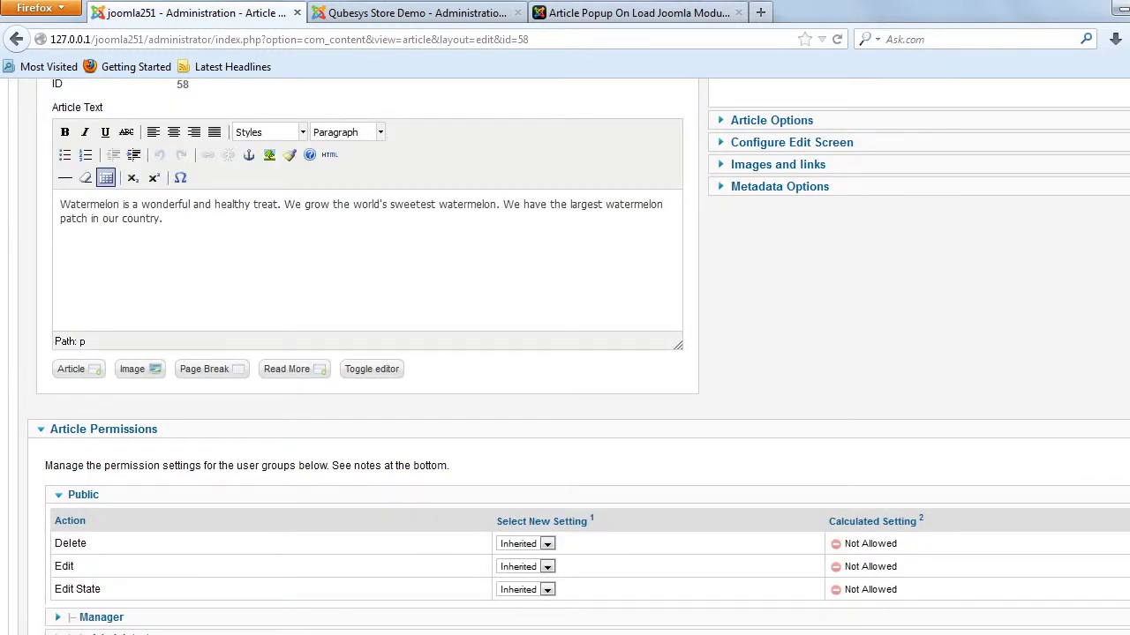
pyautogui.click(16, 39)
pyautogui.scroll(8, 565, 353)
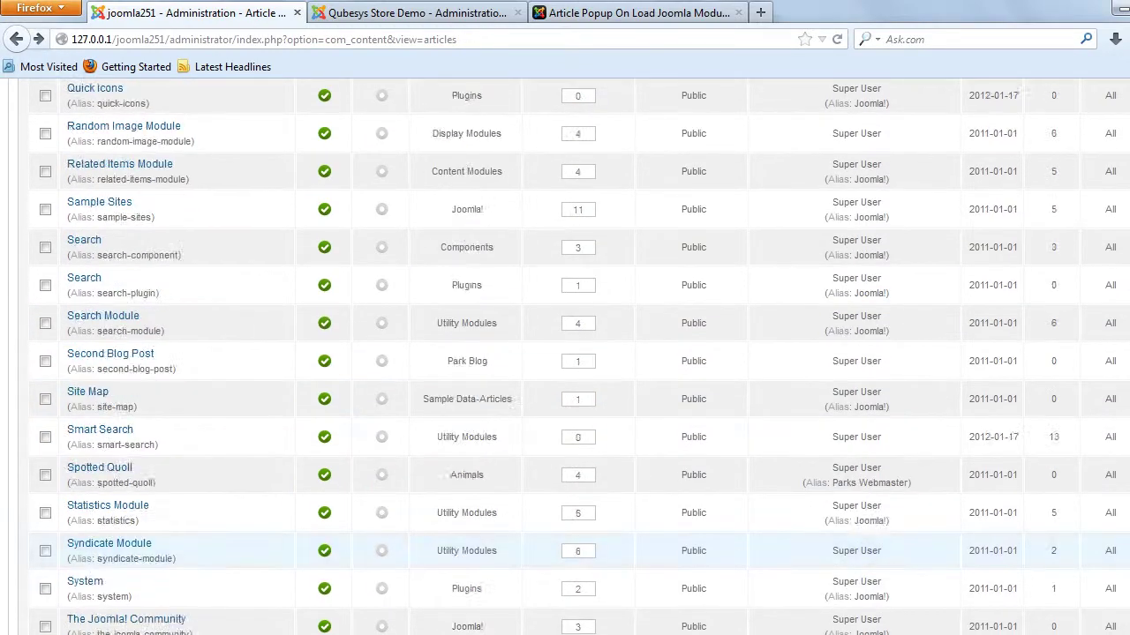
pyautogui.scroll(20, 564, 353)
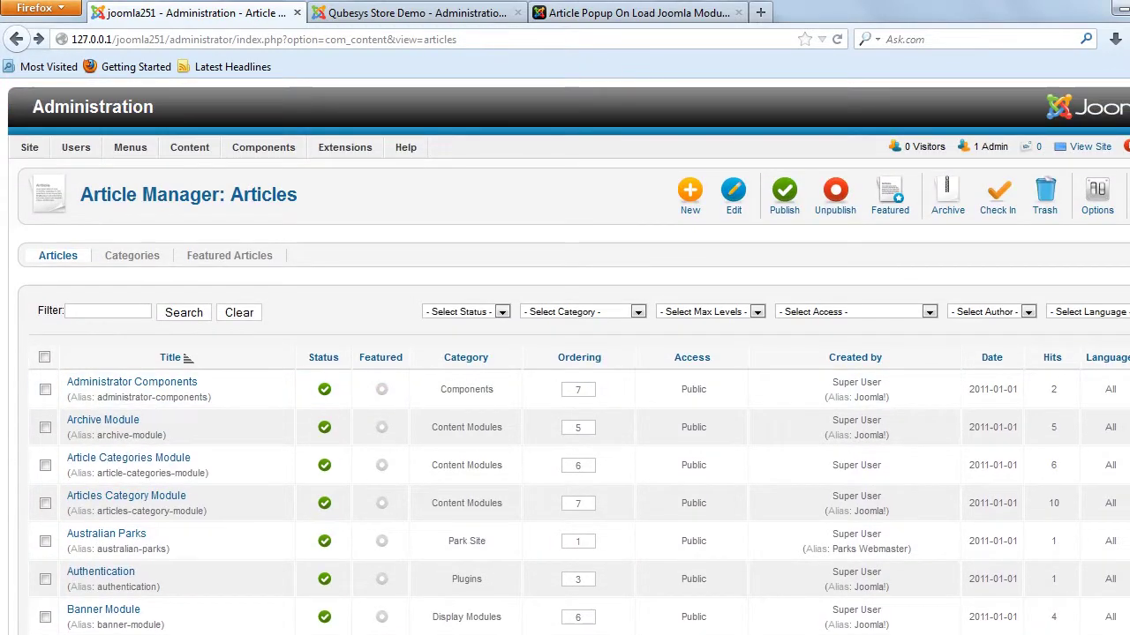
# - Reopen the Module Manager and scroll to the published Article Popup On Load module
pyautogui.moveTo(345, 147)
pyautogui.click(367, 193)
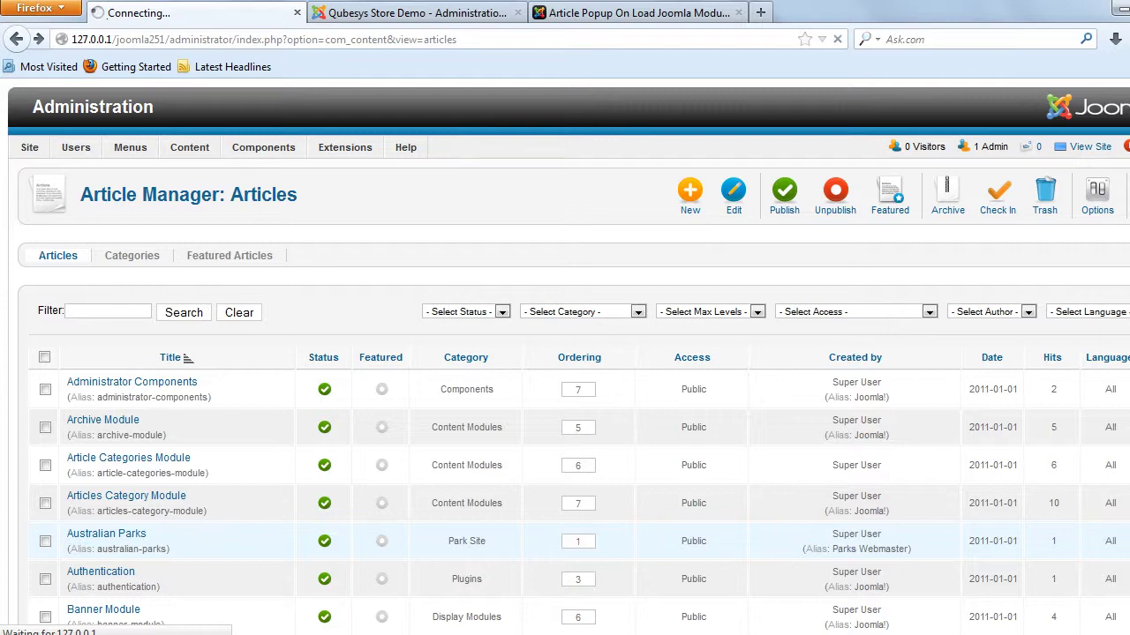
pyautogui.scroll(-5, 565, 541)
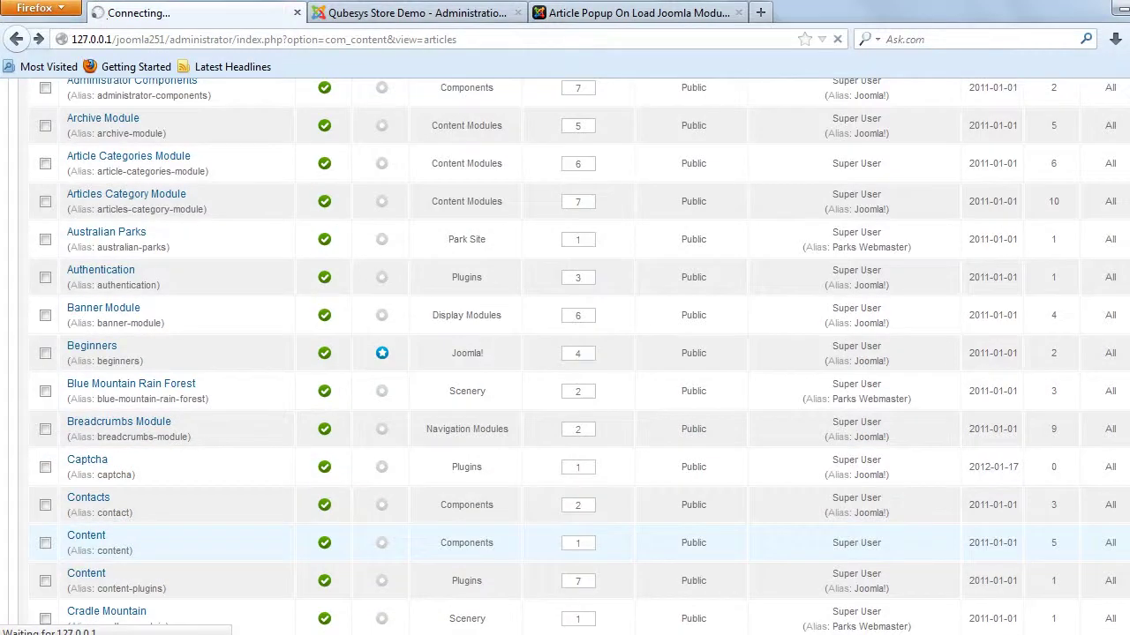
pyautogui.scroll(5, 565, 542)
pyautogui.scroll(-8, 565, 565)
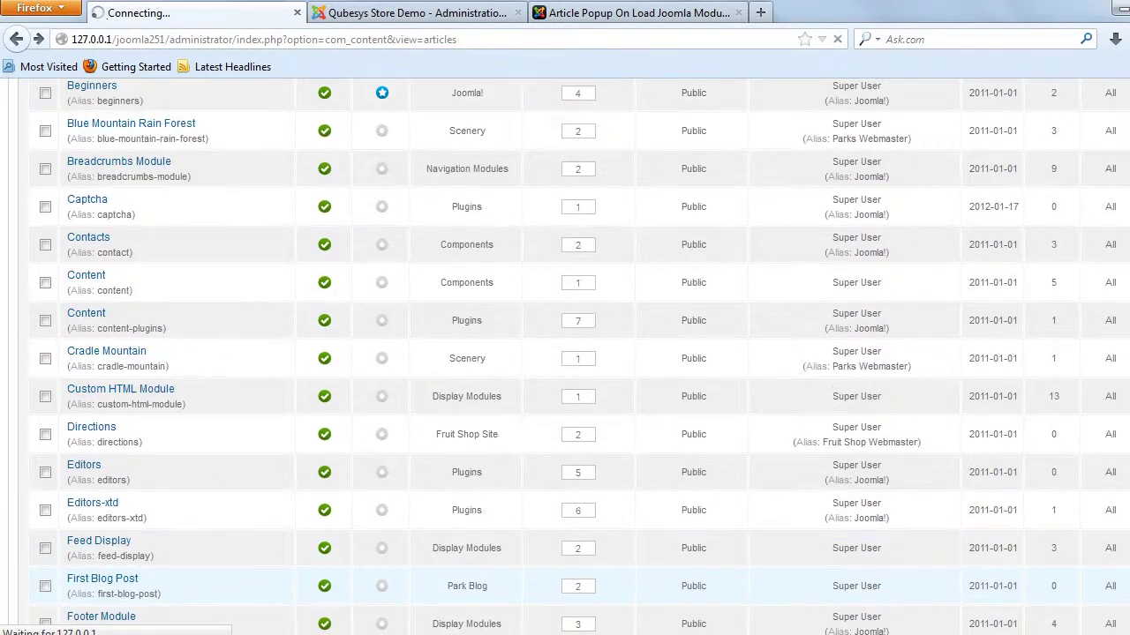
pyautogui.scroll(-8, 565, 565)
pyautogui.scroll(-6, 565, 565)
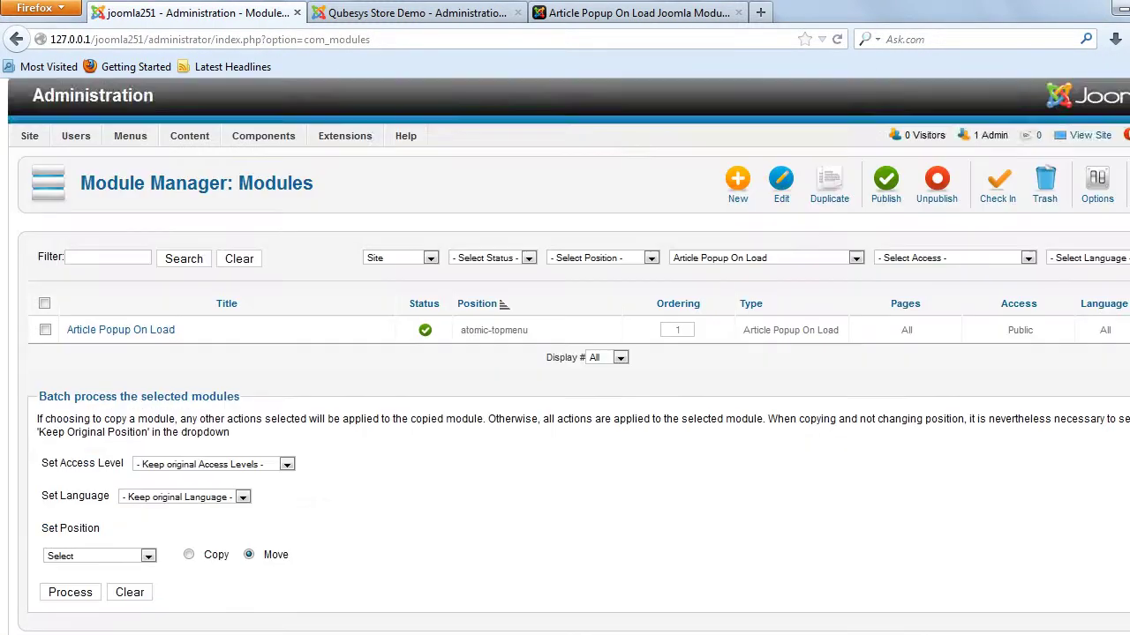
pyautogui.scroll(-1, 565, 353)
# - Reopen Article Popup On Load, expand Module Settings and select the Content article Id field (58)
pyautogui.click(121, 264)
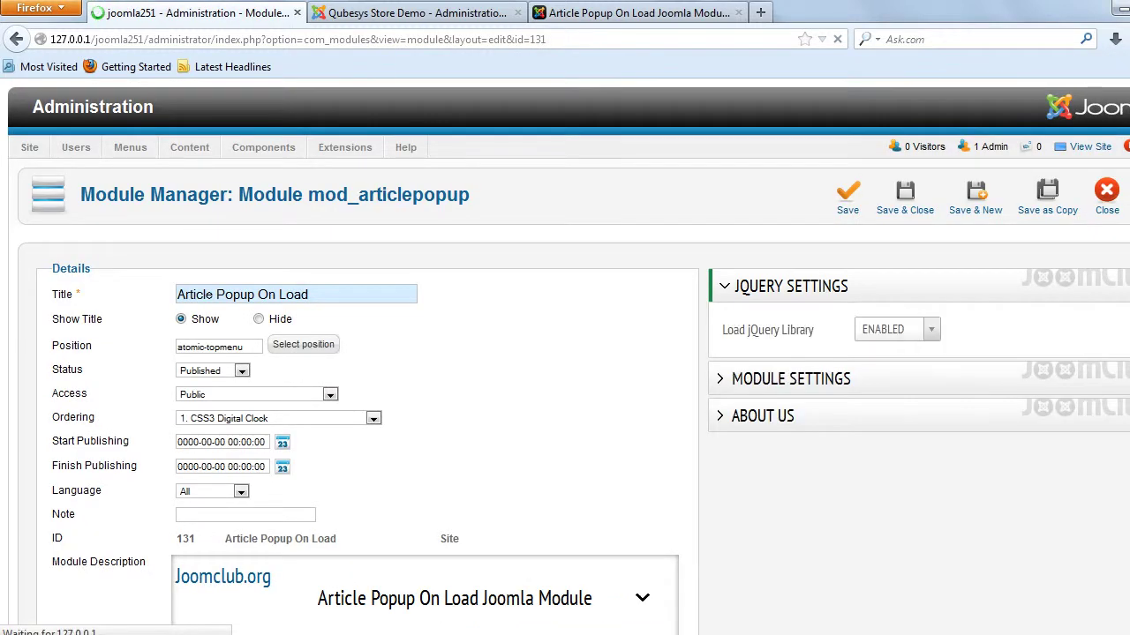
pyautogui.click(794, 379)
pyautogui.click(920, 366)
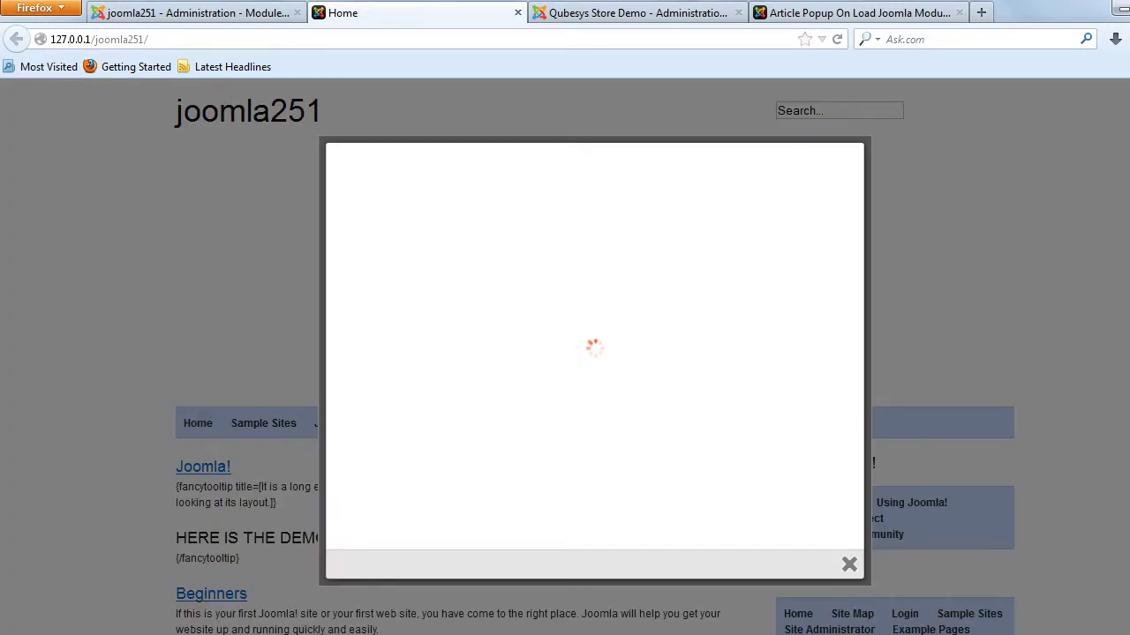
# - Scroll to the Wonderful Watermelon popup on the home page and close it with Esc
pyautogui.scroll(-2, 565, 353)
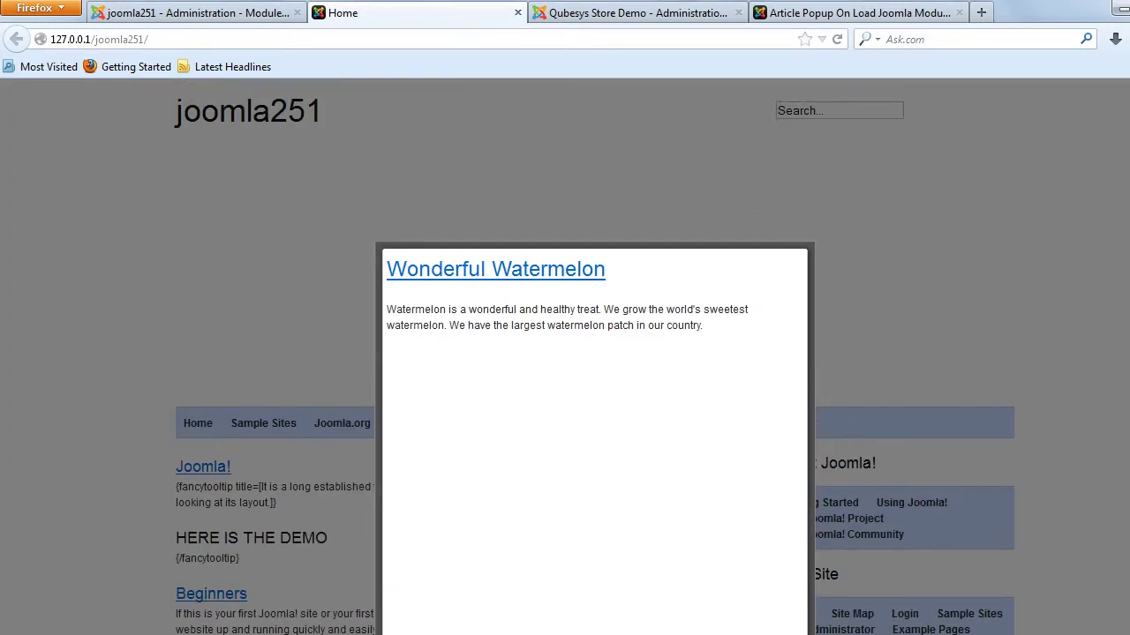
pyautogui.scroll(-2, 564, 353)
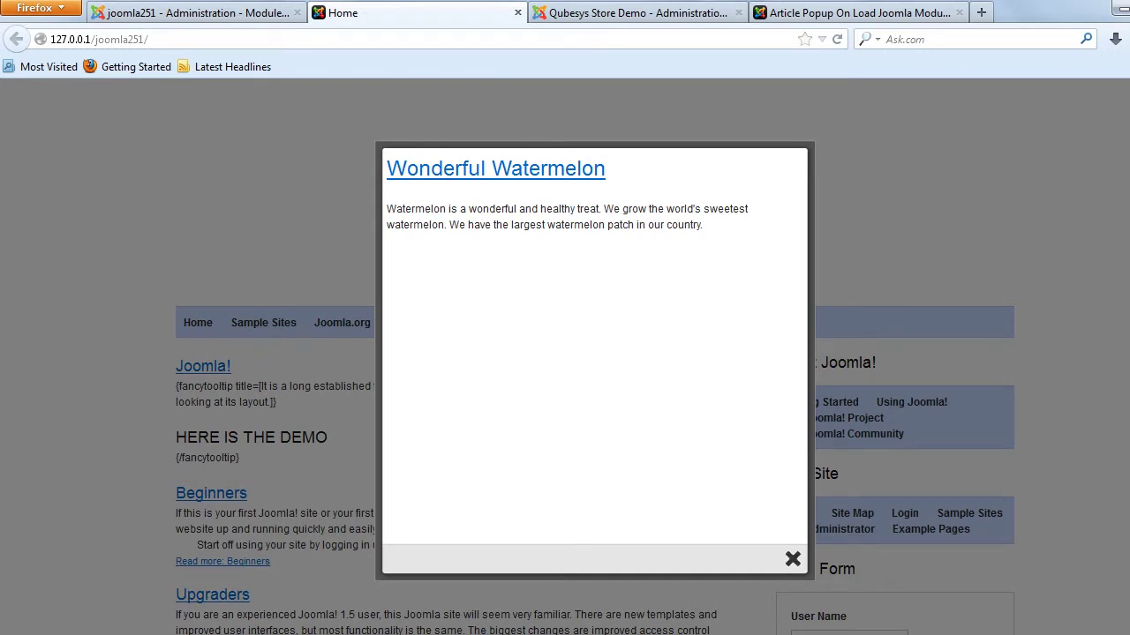
pyautogui.press('Escape')
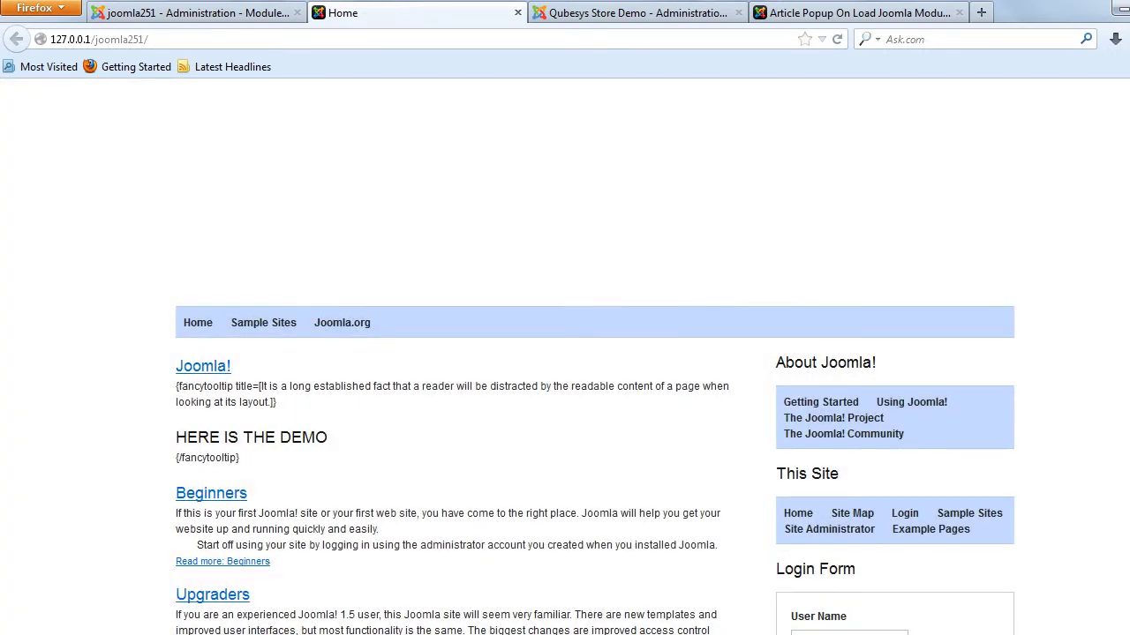